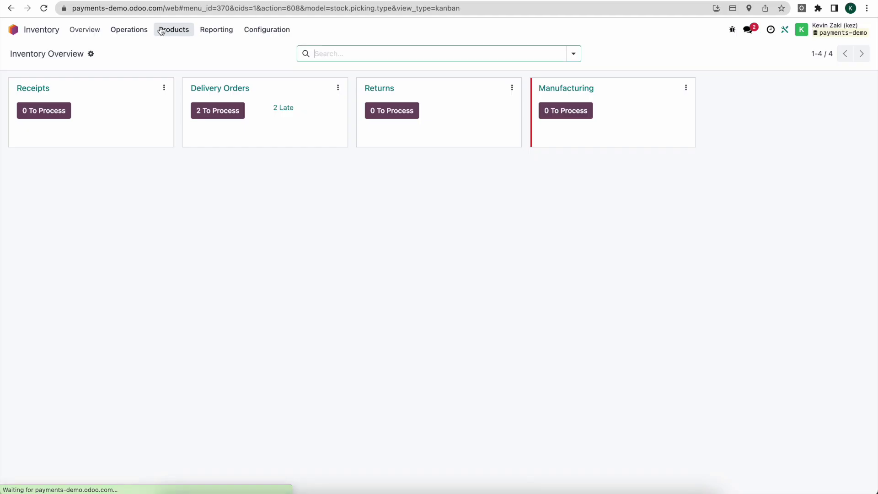
# - Open the Inventory app from the Odoo home screen
pyautogui.click(167, 30)
# - Create a new product named Coffee and mark it as recurring
pyautogui.click(169, 49)
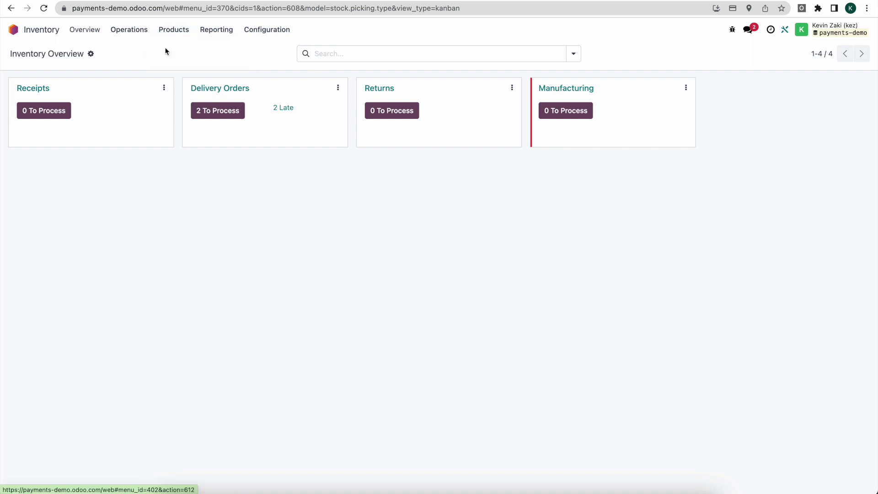
pyautogui.click(22, 54)
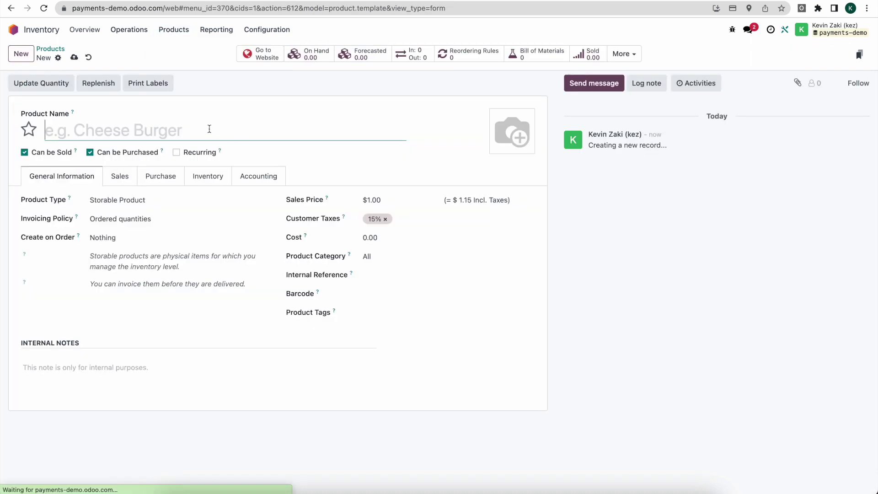
pyautogui.write('Coffee')
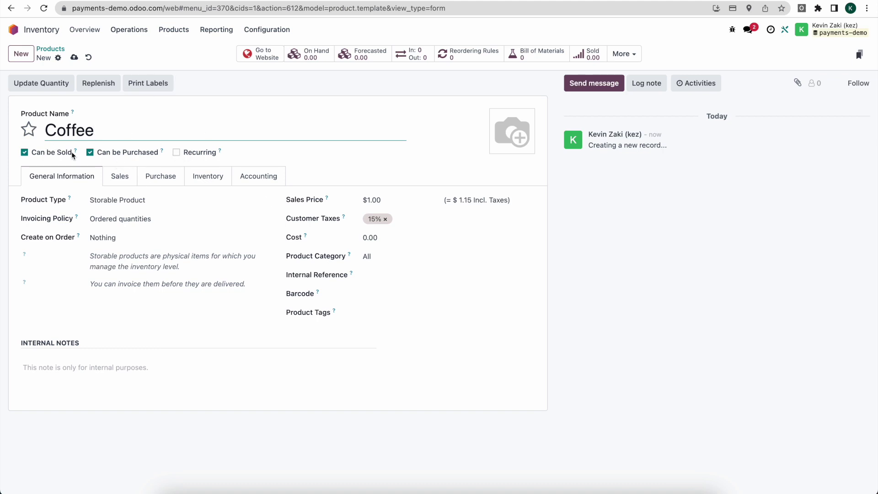
pyautogui.click(177, 154)
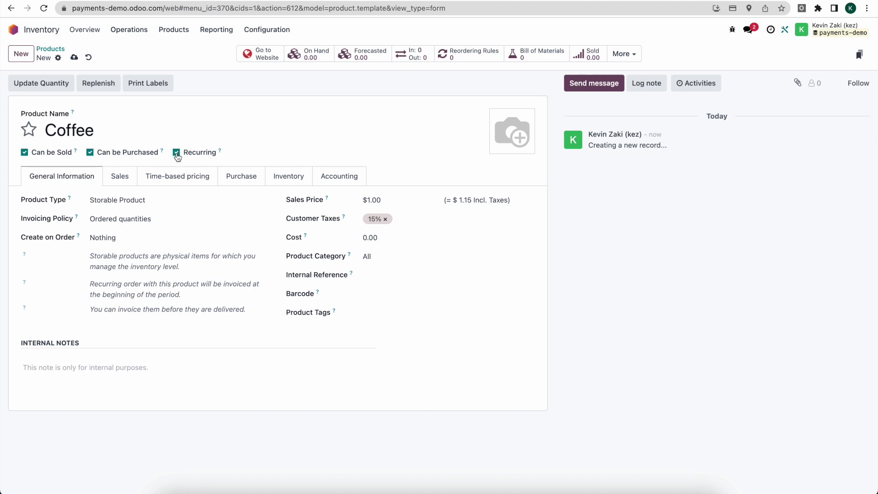
# - Add a Monthly time-based price of 19.99 to Coffee and save the product
pyautogui.click(174, 184)
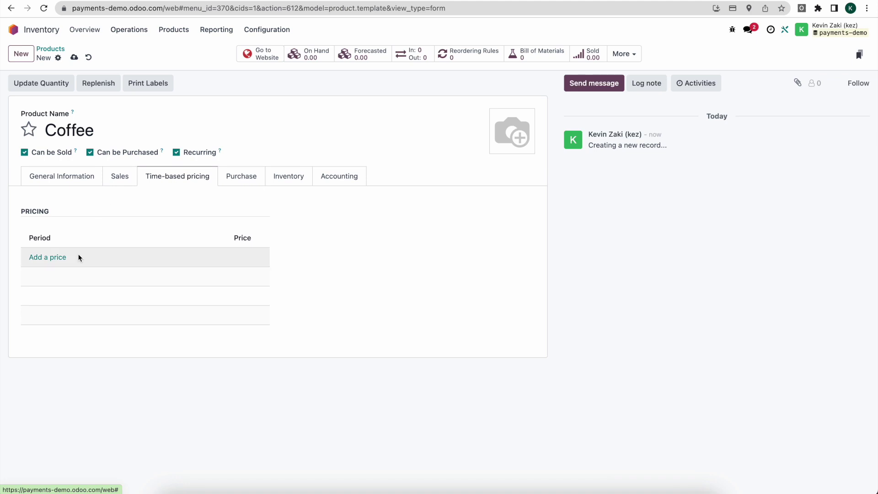
pyautogui.click(67, 258)
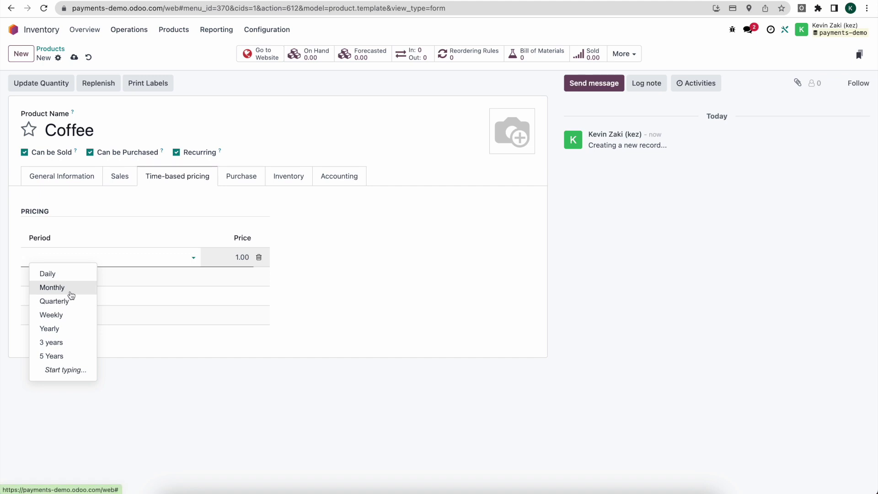
pyautogui.click(59, 287)
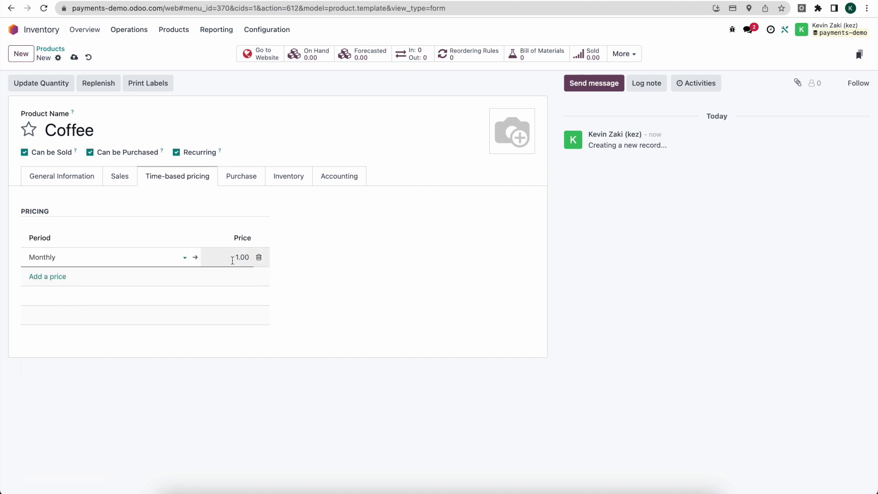
pyautogui.click(233, 261)
pyautogui.write('19.99')
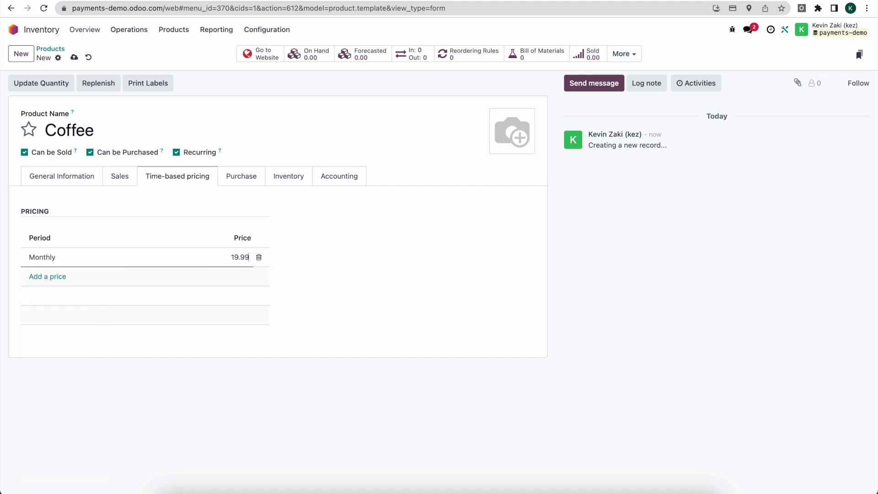
pyautogui.click(366, 269)
pyautogui.click(74, 57)
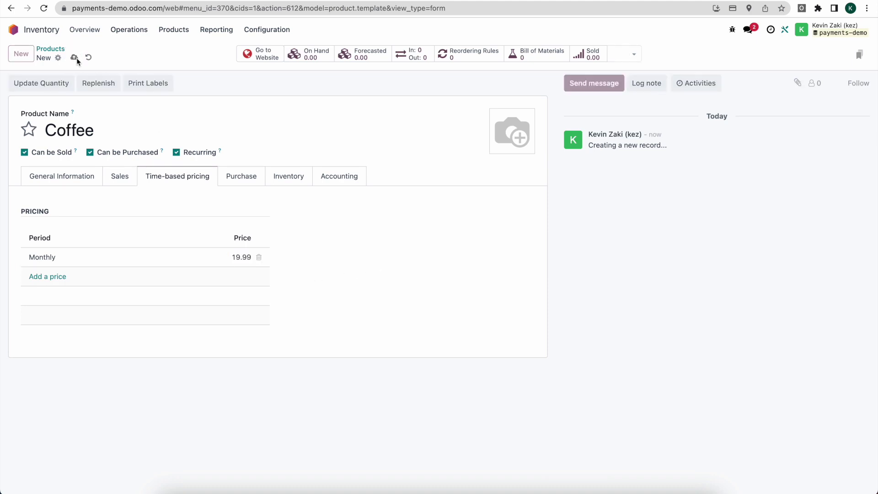
pyautogui.click(60, 182)
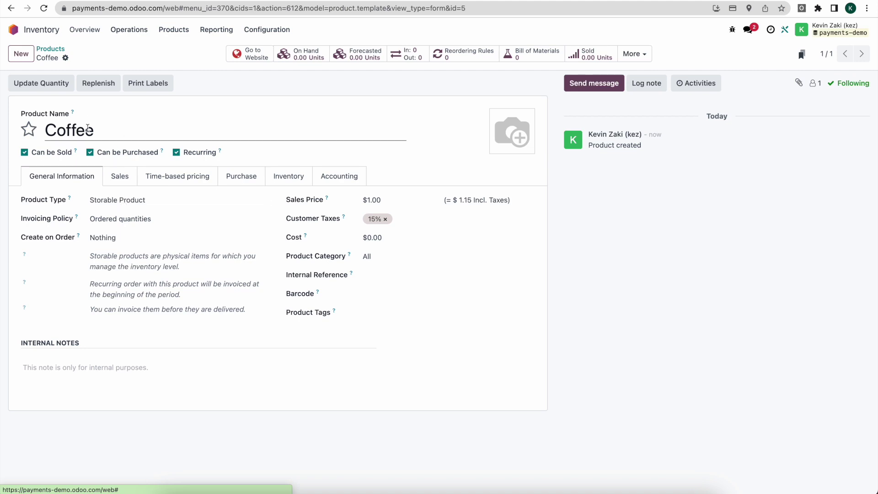
# - Set Coffee's on-hand quantity to 100 units and return to the Odoo apps menu
pyautogui.click(48, 86)
pyautogui.click(356, 251)
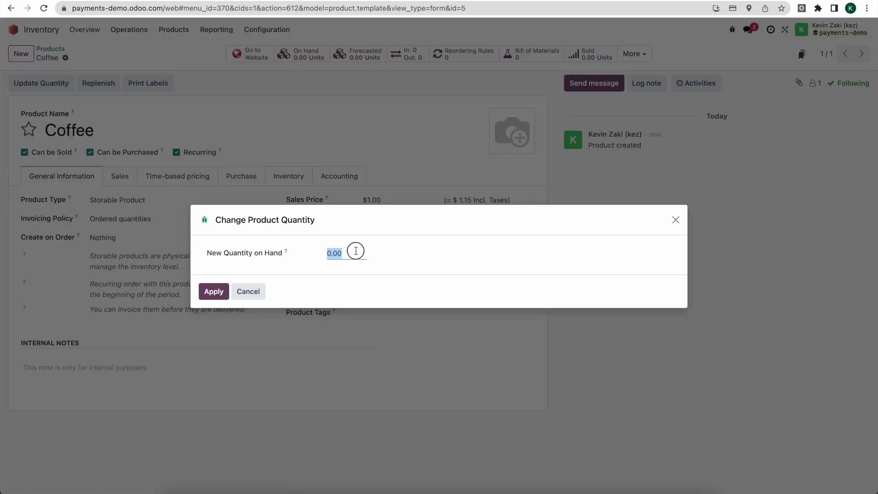
pyautogui.write('100')
pyautogui.click(212, 304)
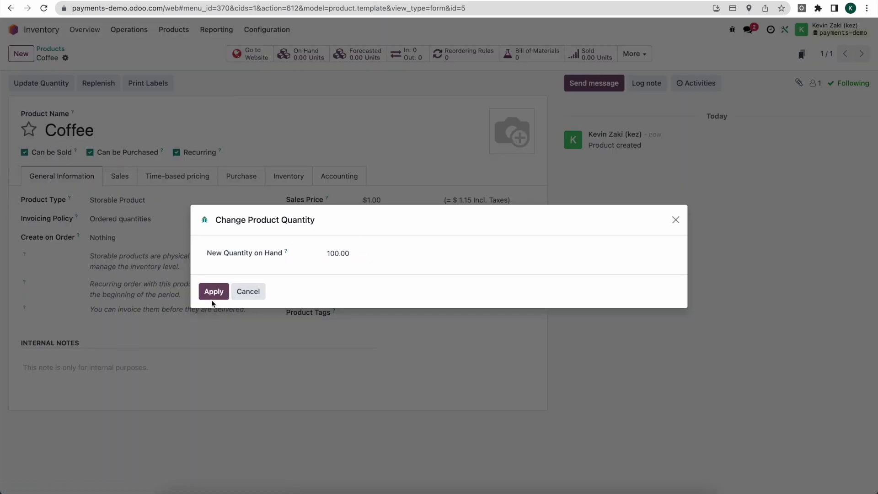
pyautogui.click(214, 295)
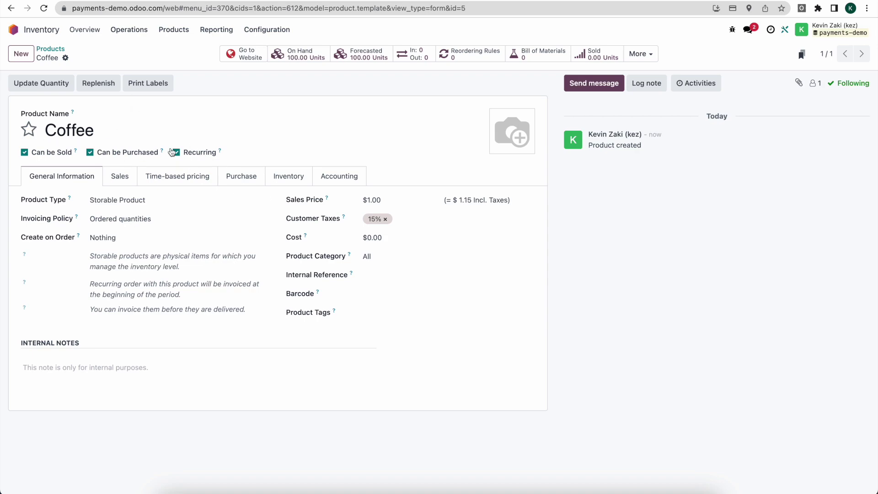
pyautogui.click(13, 30)
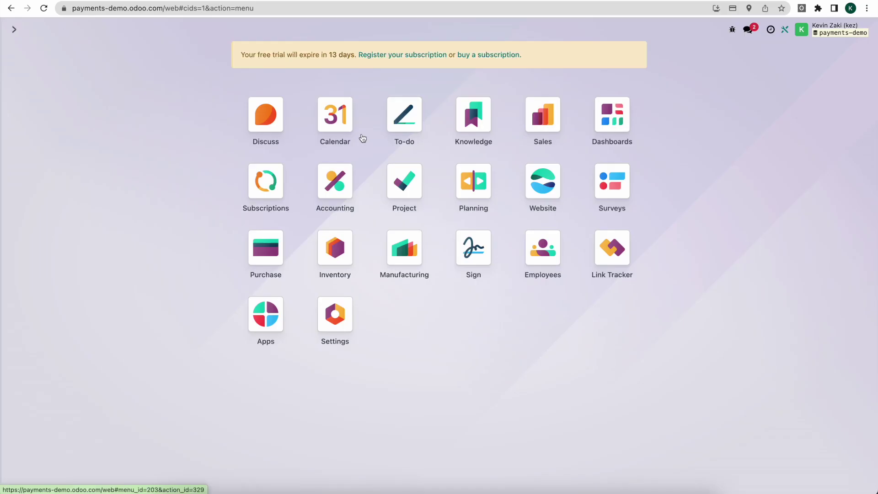
# - Under Subscriptions > Configuration > Plans, create a plan 'Coffee Monthly' with Monthly recurrence
pyautogui.click(279, 192)
pyautogui.click(253, 29)
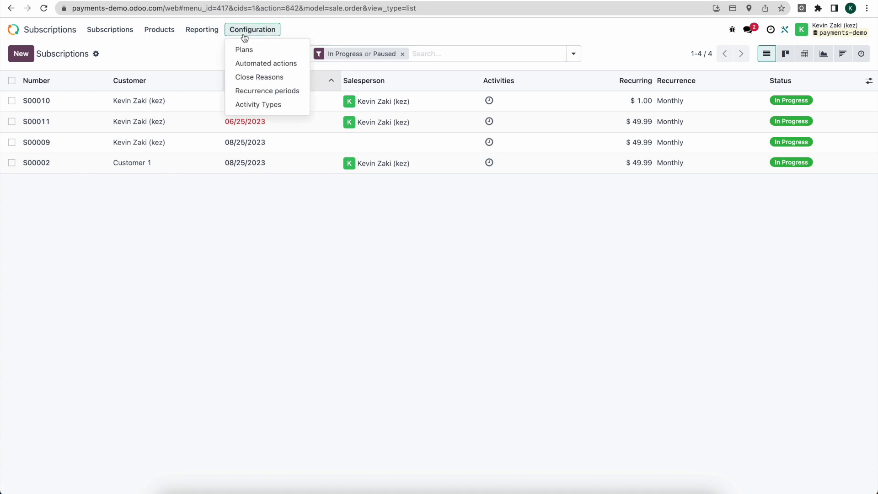
pyautogui.click(273, 53)
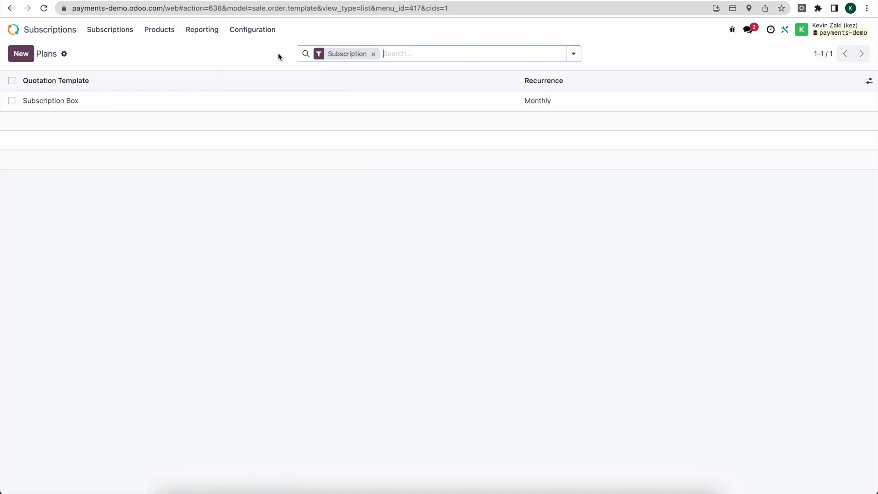
pyautogui.click(20, 54)
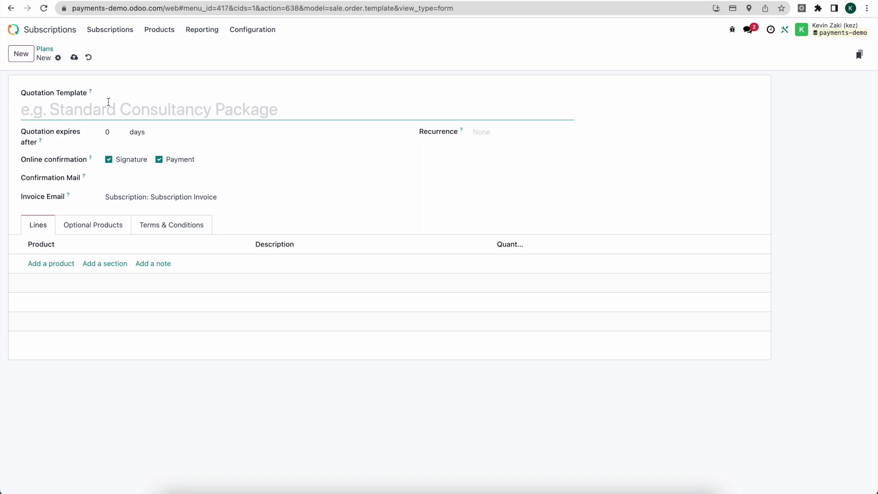
pyautogui.write('Coffee')
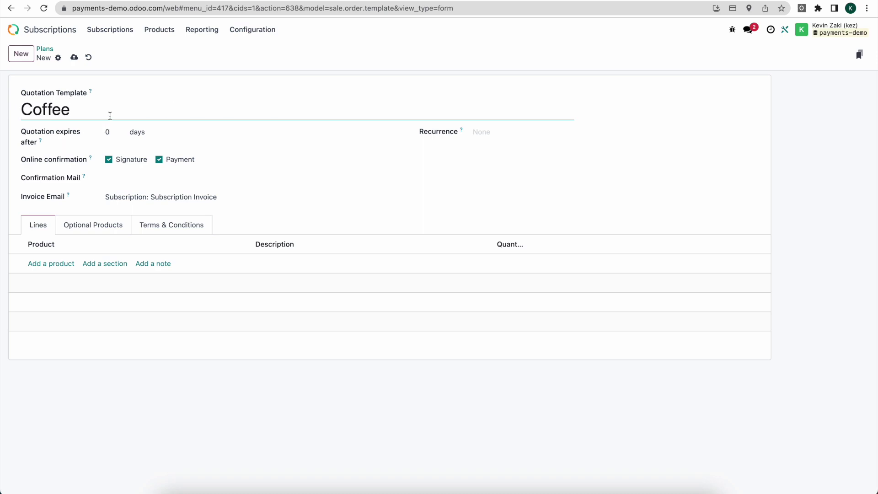
pyautogui.write(' Monthly')
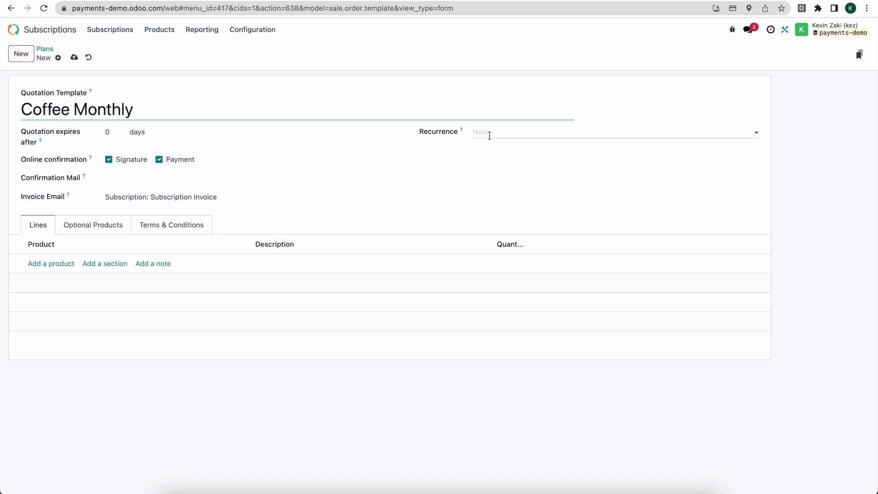
pyautogui.click(500, 133)
pyautogui.click(496, 150)
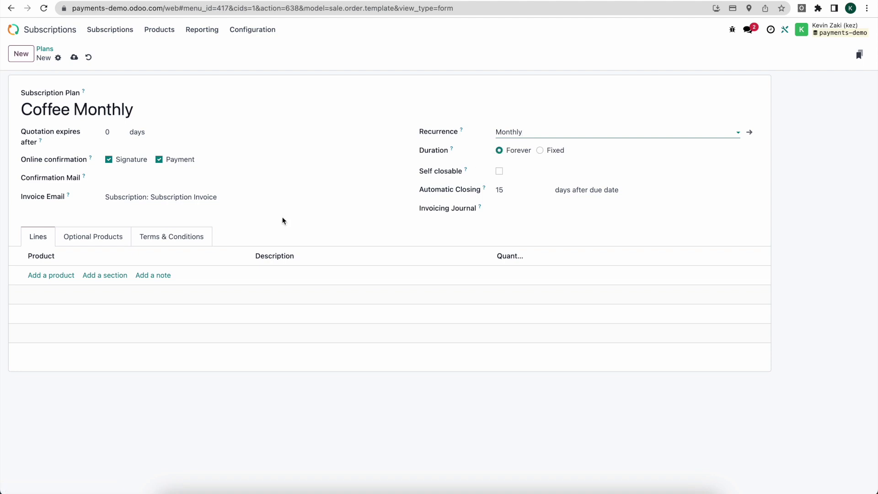
# - Add a Coffee product line to Coffee Monthly, leaving the plan duration as Forever
pyautogui.click(50, 275)
pyautogui.click(70, 274)
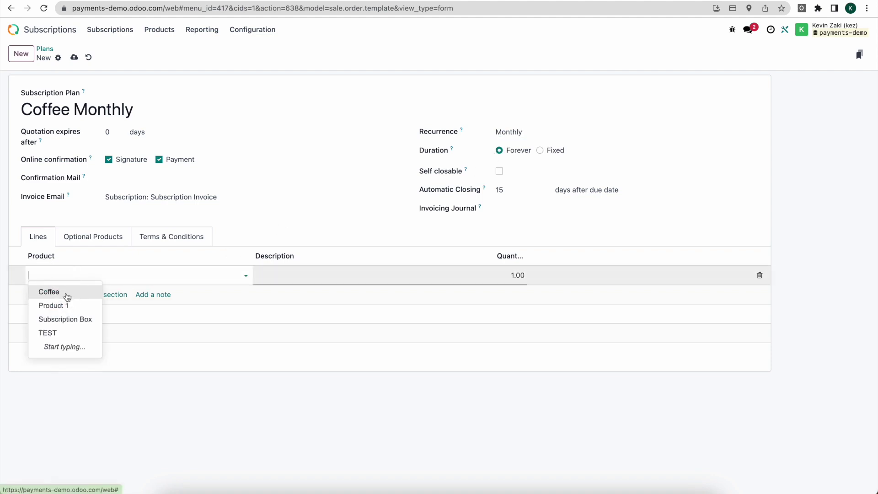
pyautogui.click(67, 291)
pyautogui.click(276, 366)
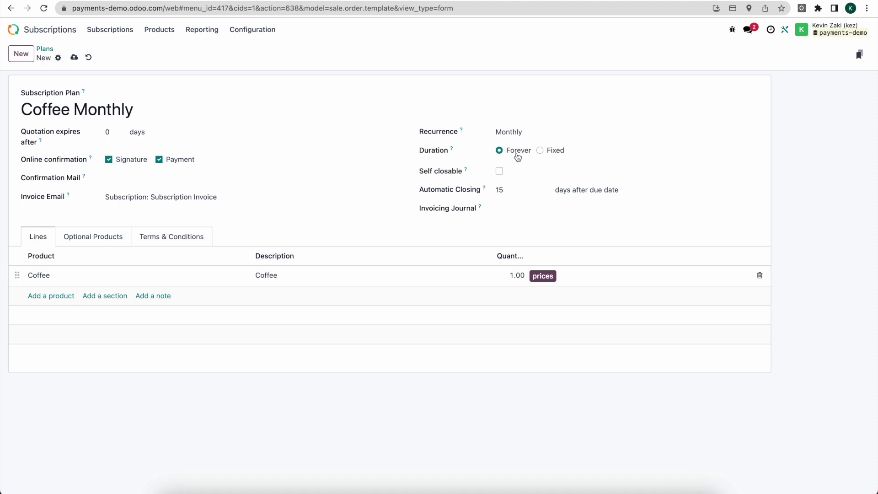
pyautogui.click(541, 151)
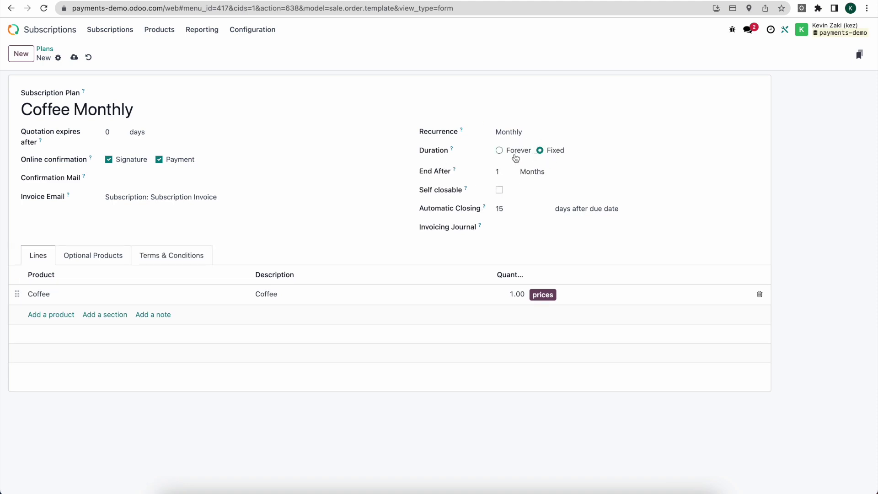
pyautogui.click(499, 151)
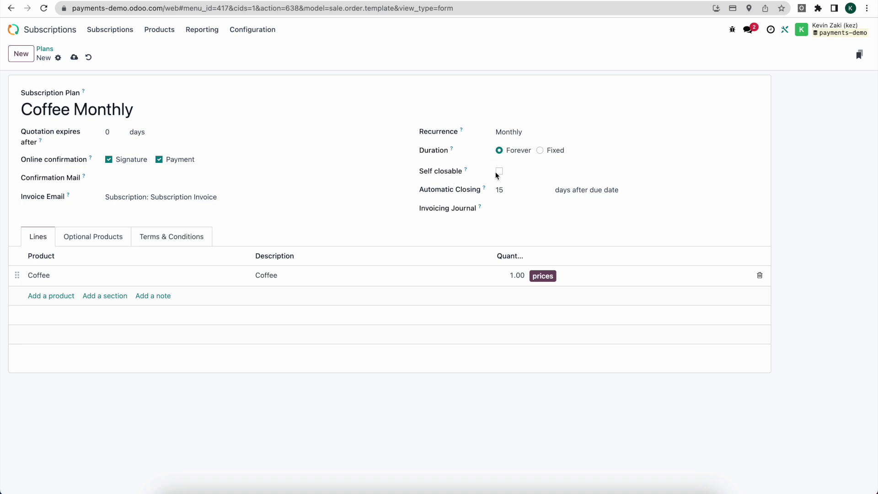
# - Tick Self closable and choose Customer Invoices as the plan's invoicing journal
pyautogui.click(499, 172)
pyautogui.click(486, 192)
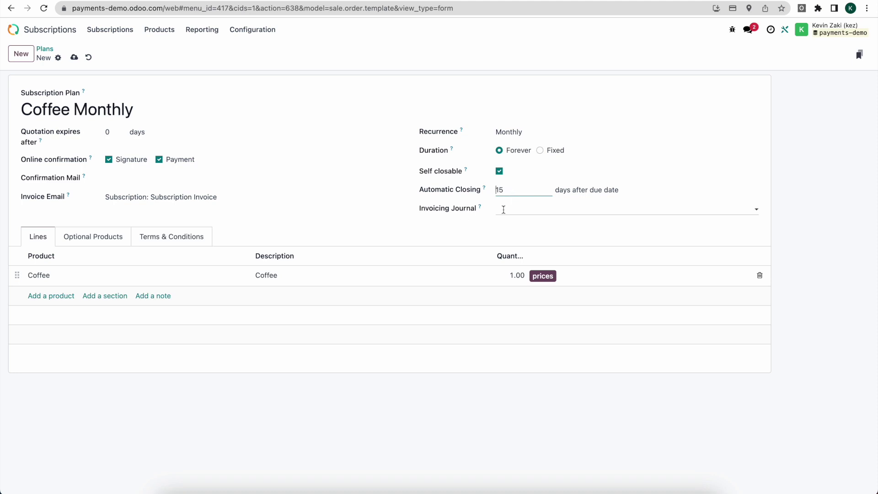
pyautogui.click(503, 209)
pyautogui.click(514, 225)
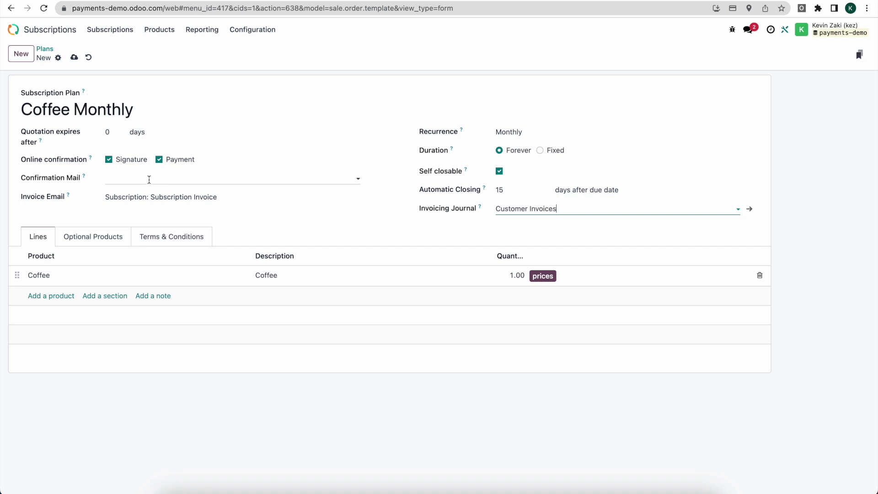
pyautogui.click(149, 180)
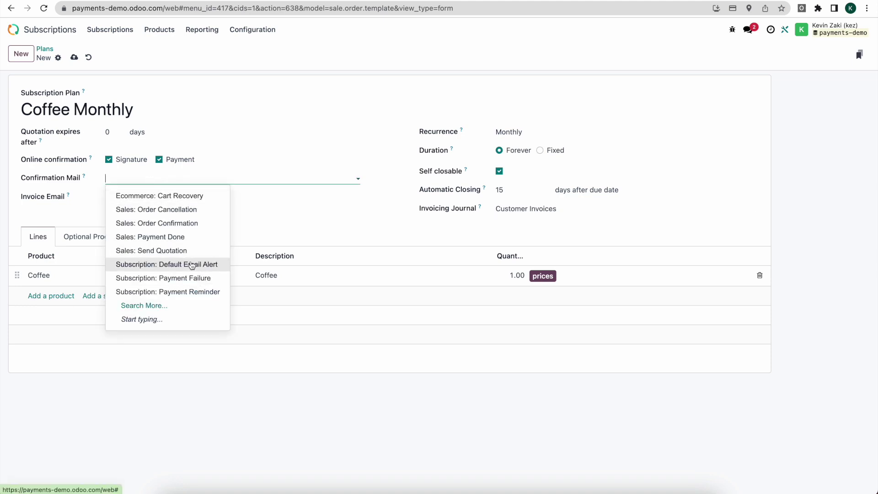
# - Set the confirmation mail to Sales: Payment Done and save the Coffee Monthly plan
pyautogui.click(198, 237)
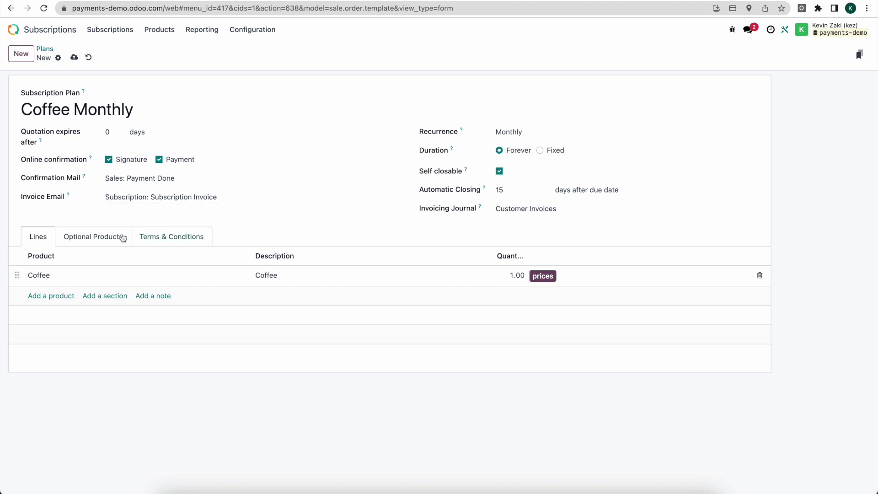
pyautogui.click(147, 236)
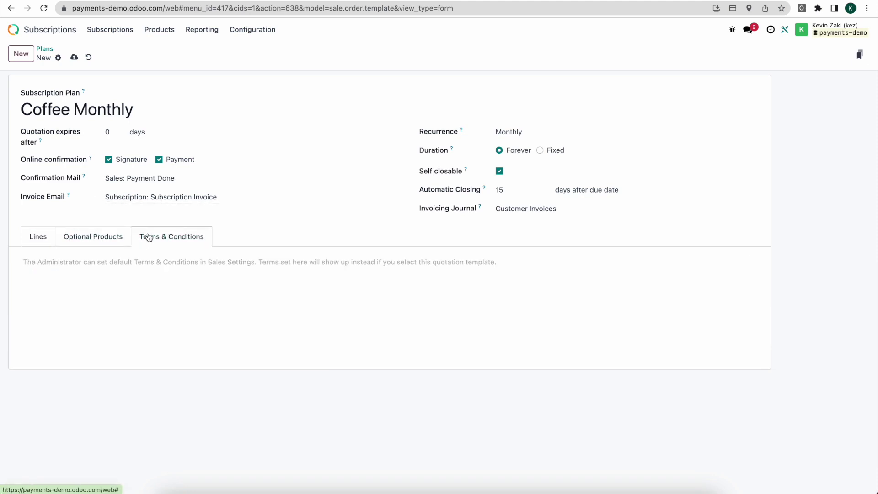
pyautogui.click(39, 237)
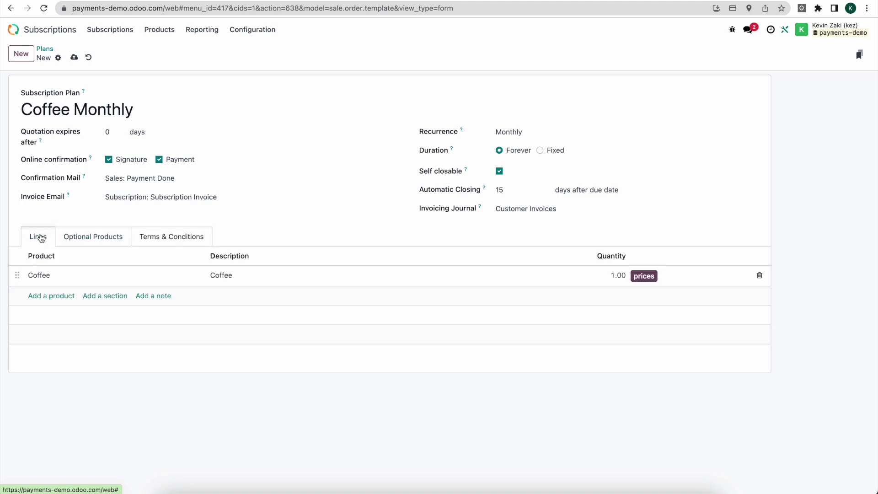
pyautogui.click(74, 57)
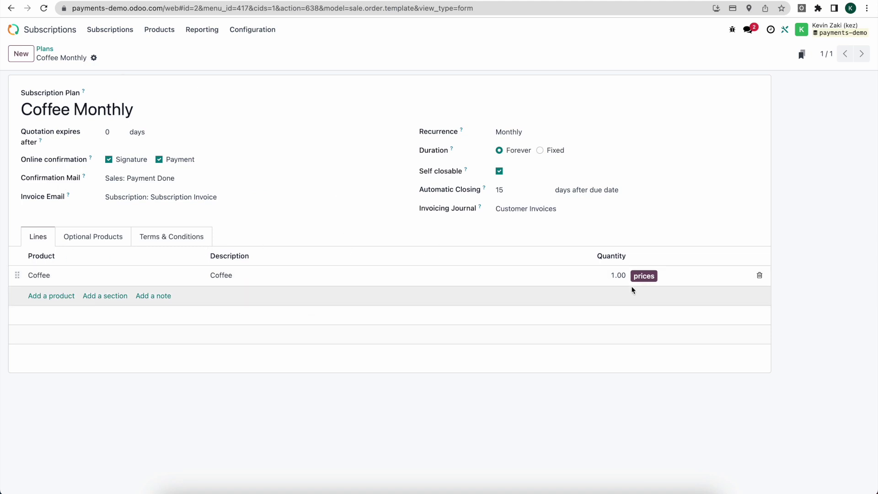
# - Review the Coffee line's $19.99 monthly pricing, then return to the Odoo apps grid
pyautogui.click(646, 277)
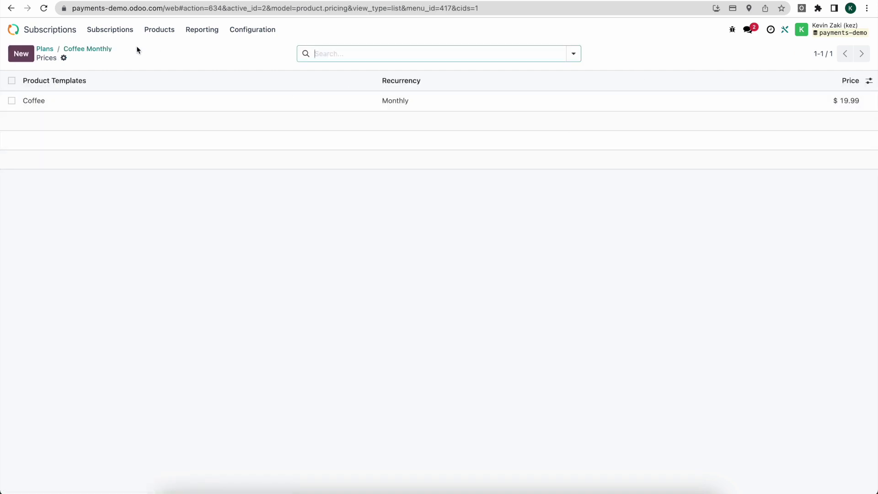
pyautogui.click(105, 50)
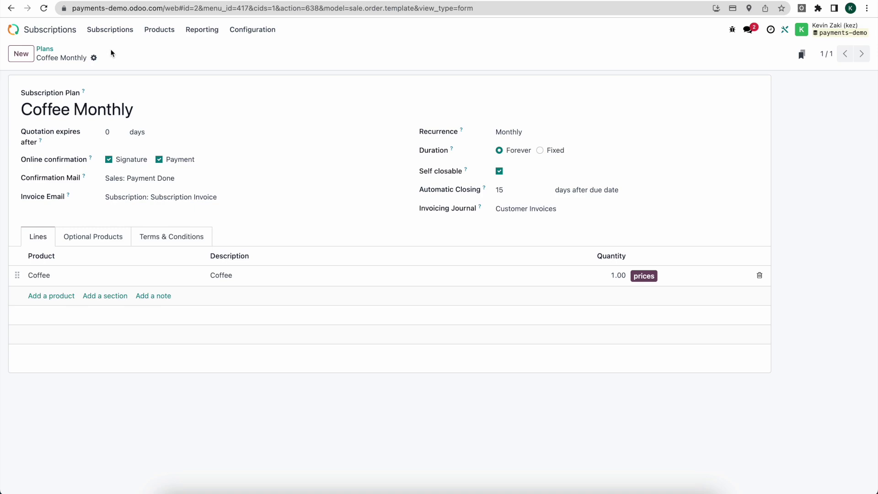
pyautogui.click(110, 30)
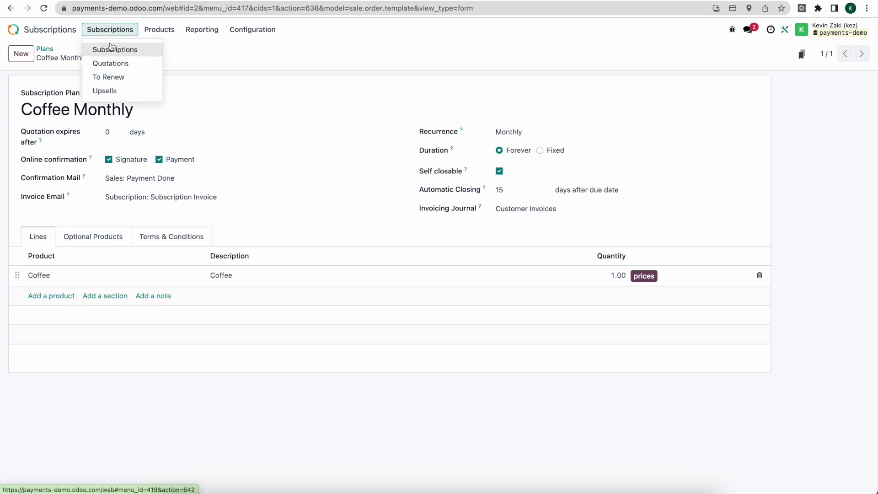
pyautogui.click(13, 28)
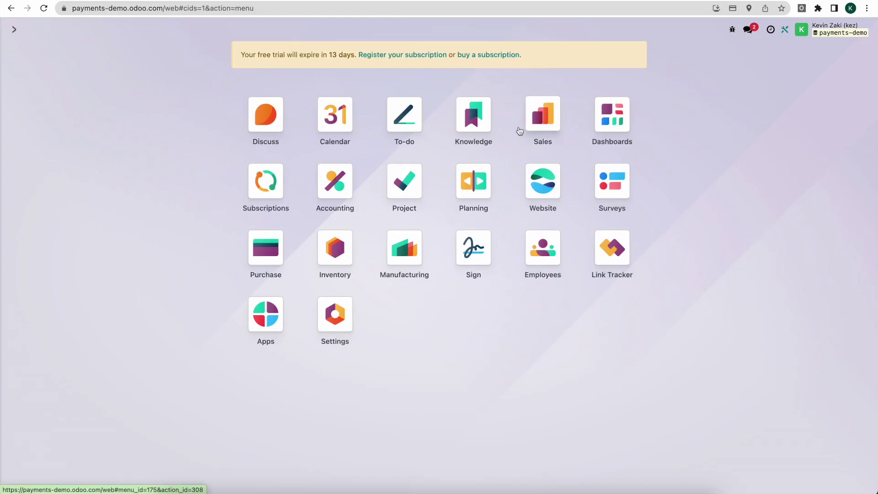
pyautogui.click(543, 182)
# - Publish the Coffee product from its page in the website shop
pyautogui.click(228, 67)
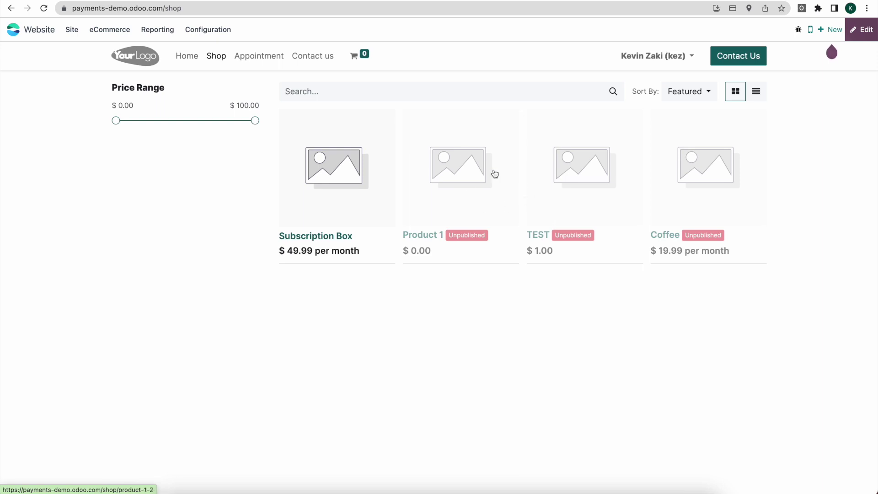
pyautogui.click(701, 209)
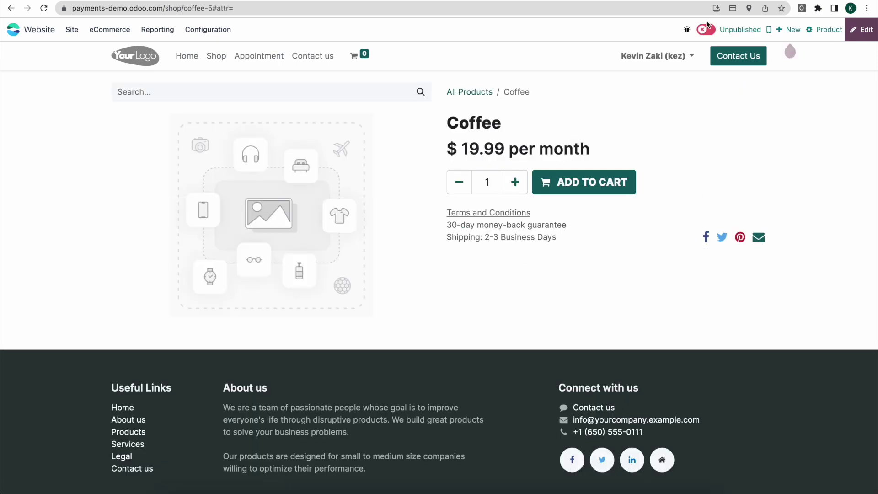
pyautogui.click(708, 32)
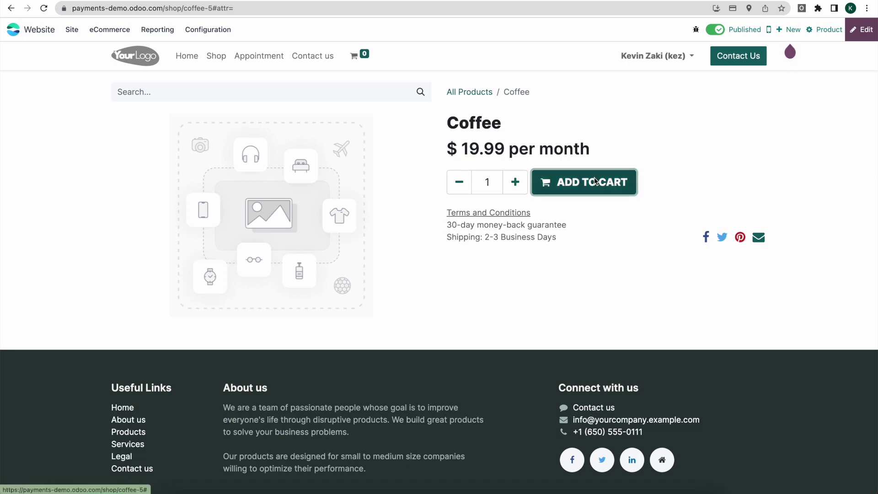
# - Add one Coffee subscription to the cart and pay $22.99 with the saved test card
pyautogui.click(611, 183)
pyautogui.moveTo(353, 57)
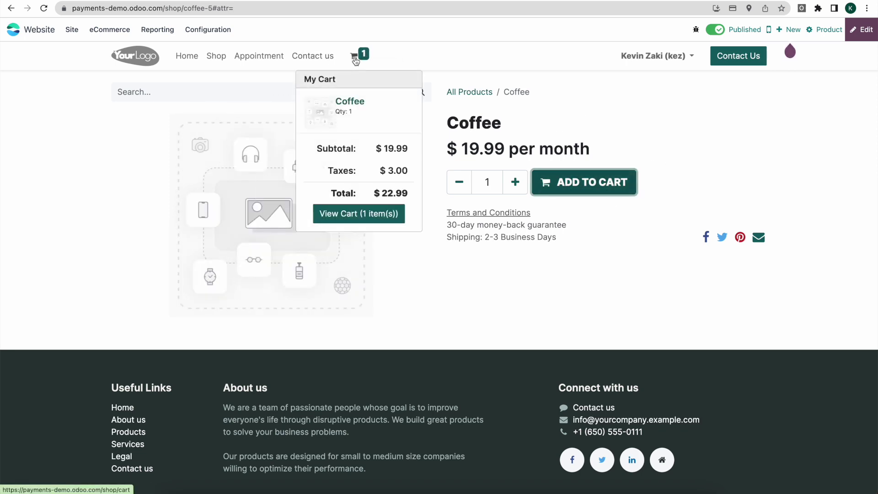
pyautogui.click(357, 220)
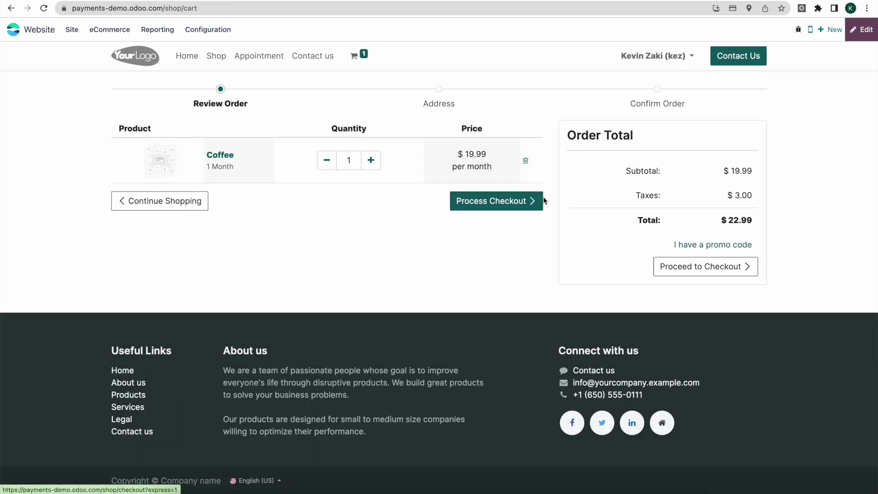
pyautogui.click(529, 203)
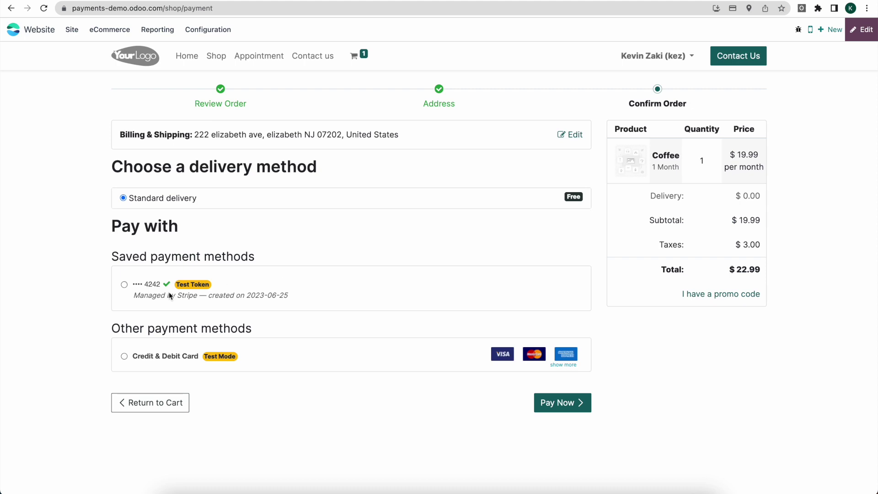
pyautogui.click(122, 284)
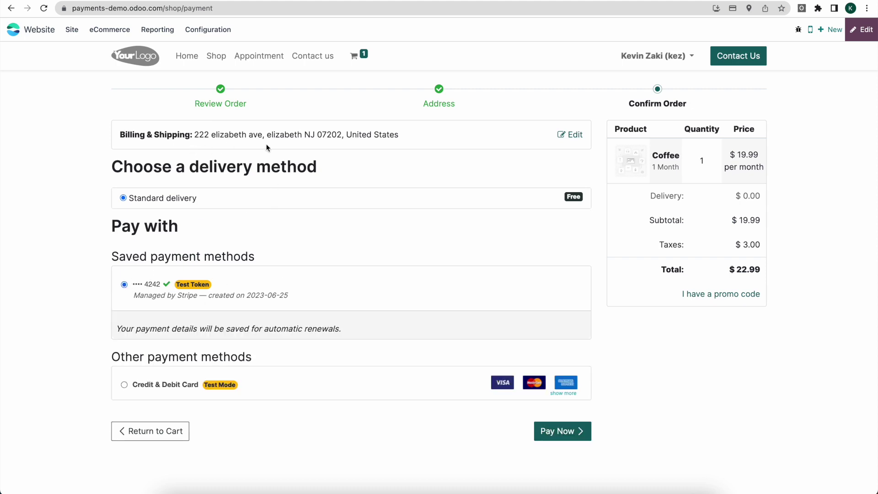
pyautogui.click(550, 425)
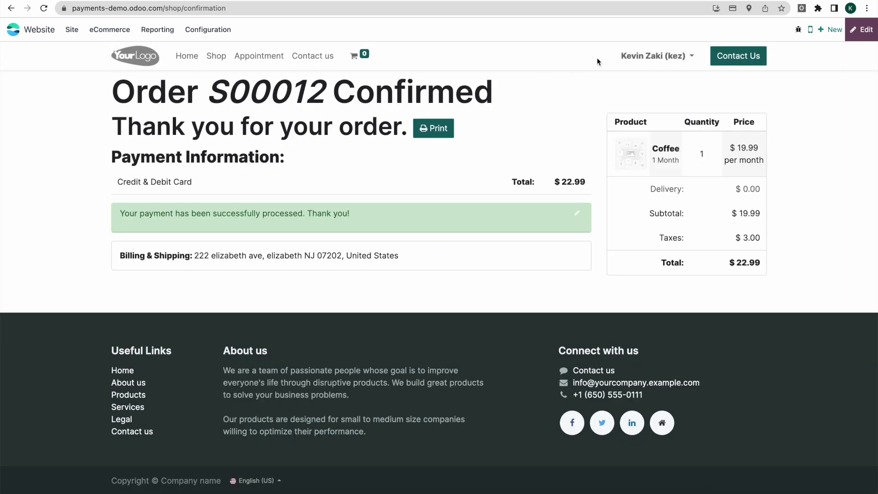
# - Go to the customer portal and open the $22.99 monthly subscription S00012
pyautogui.click(653, 55)
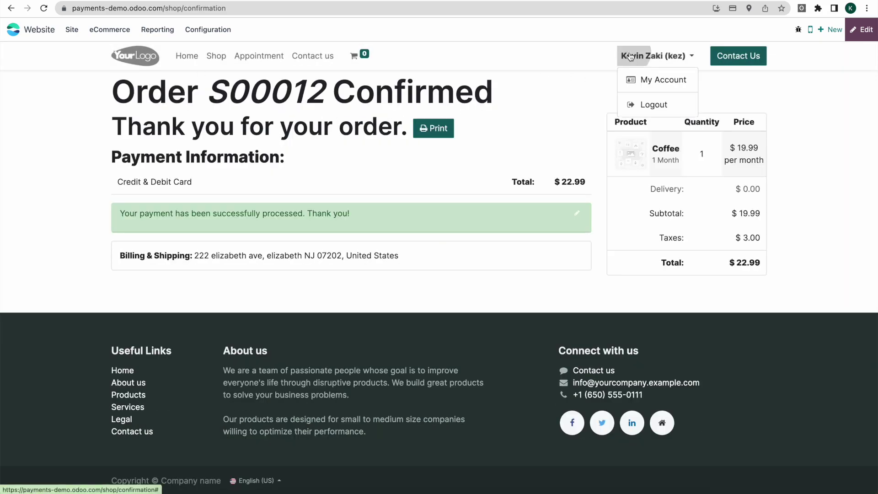
pyautogui.click(643, 80)
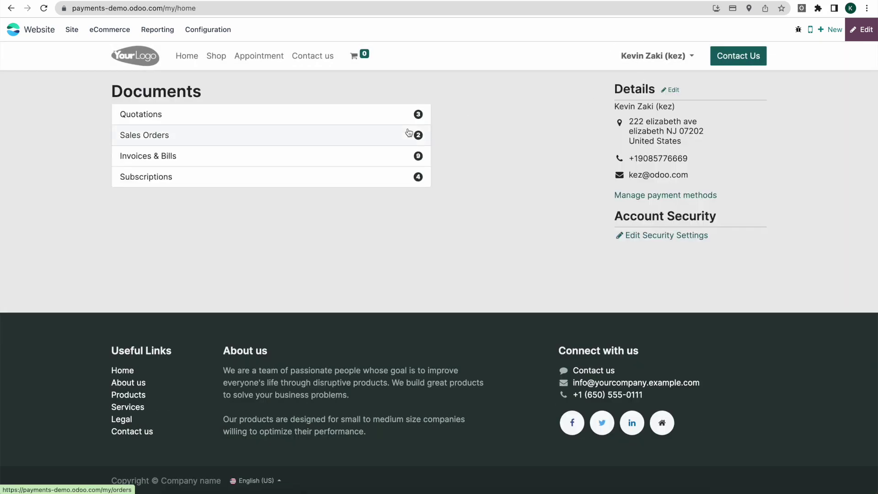
pyautogui.click(220, 178)
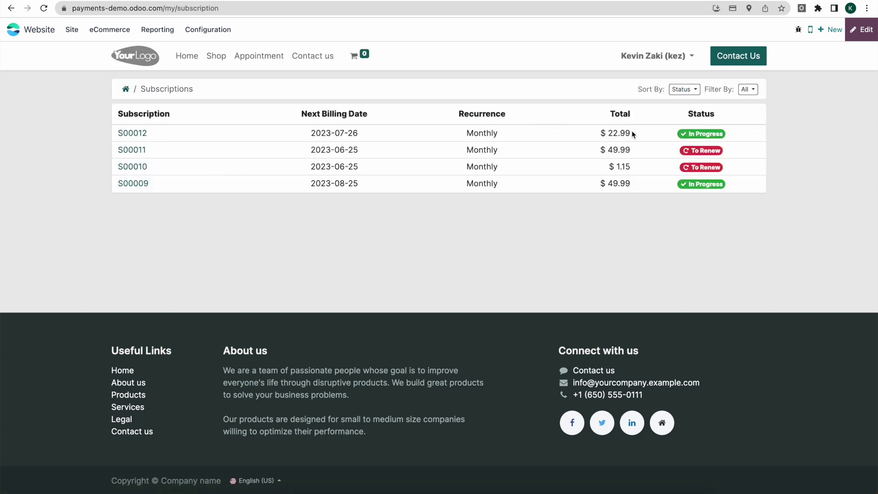
pyautogui.doubleClick(609, 133)
pyautogui.click(137, 133)
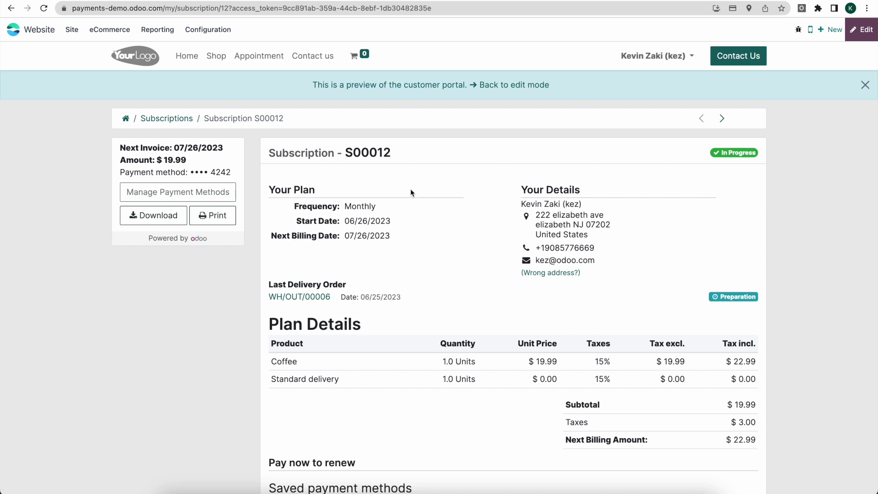
pyautogui.scroll(-1, 410, 189)
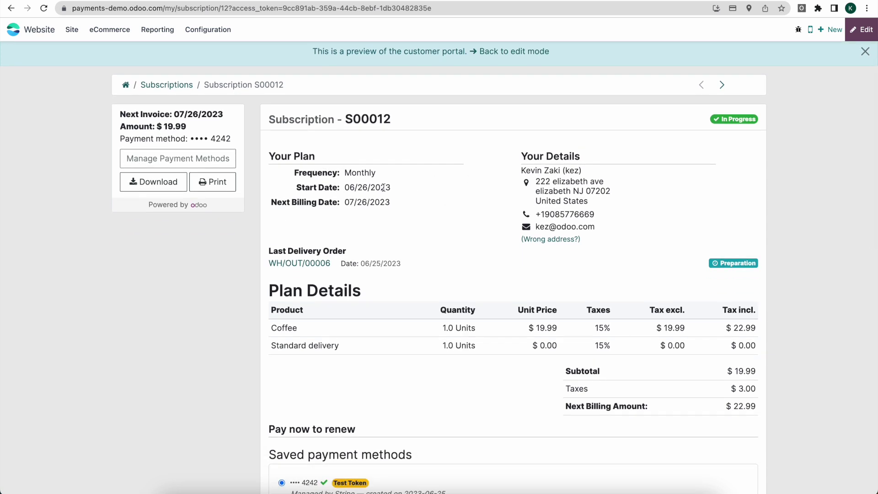
pyautogui.scroll(-1, 509, 264)
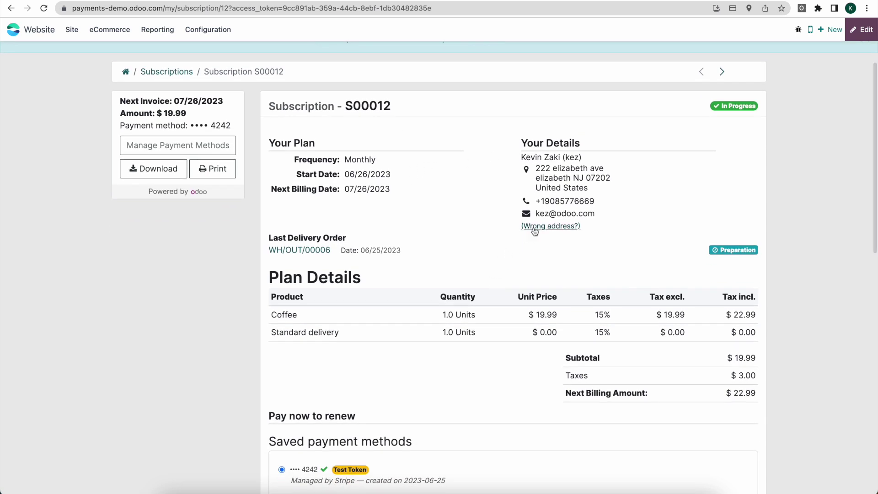
# - Glance at the account address form and the invoices list, then return to subscriptions
pyautogui.click(569, 230)
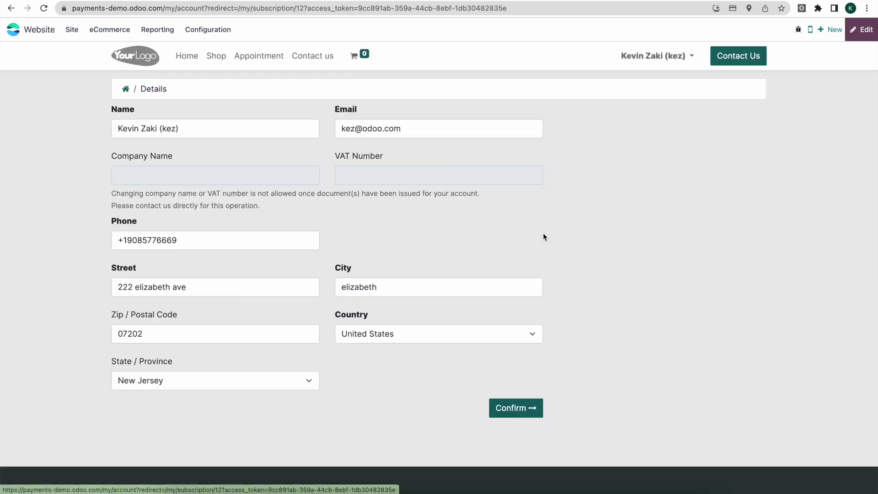
pyautogui.click(127, 89)
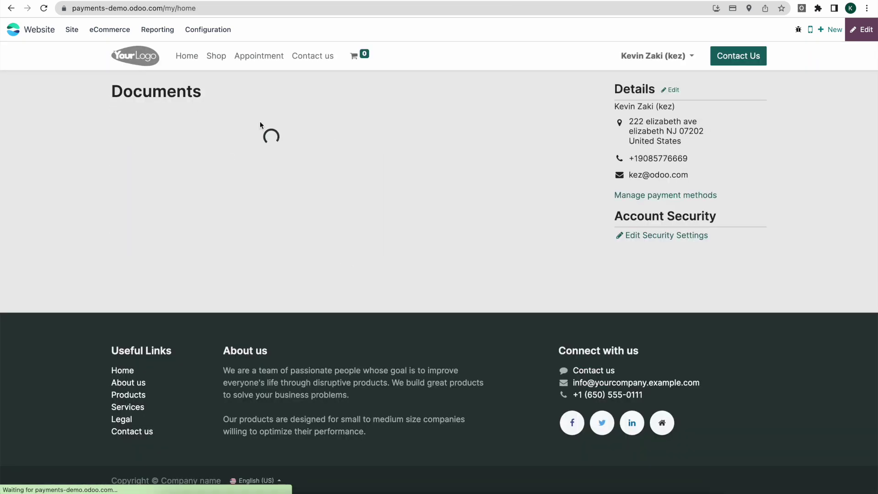
pyautogui.click(307, 168)
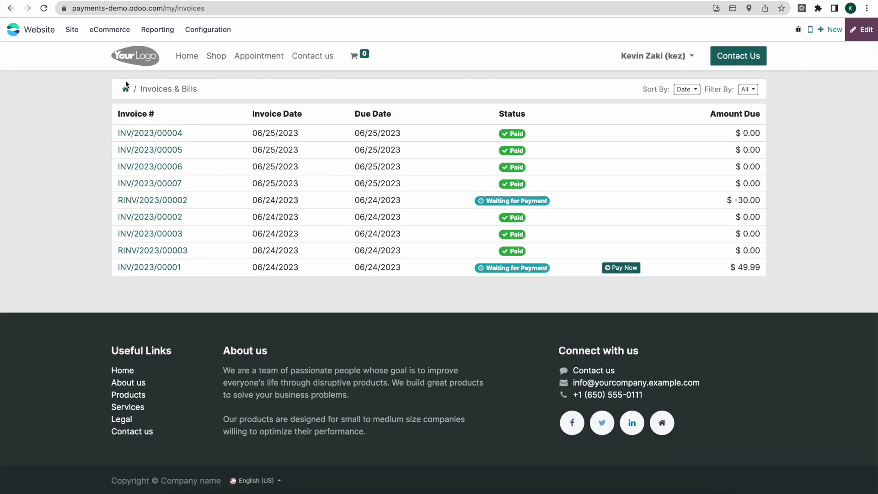
pyautogui.hotkey('alt', 'Left')
pyautogui.click(197, 177)
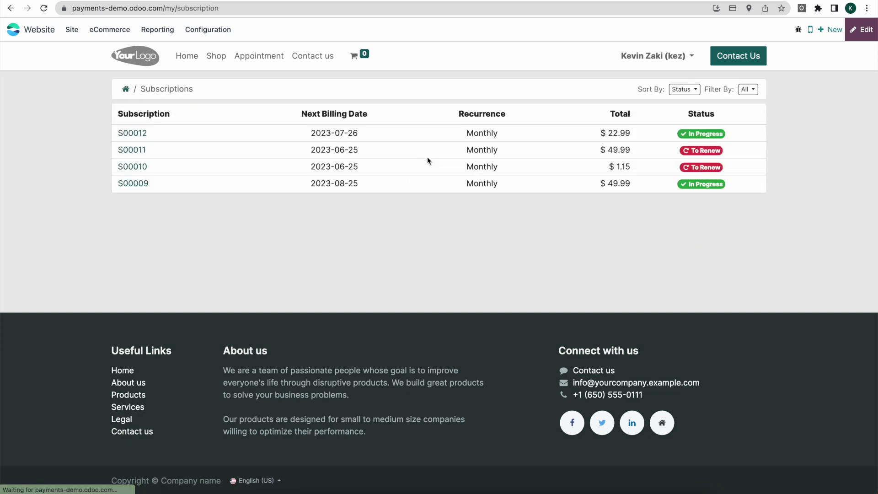
# - Reopen subscription S00012 and review its plan details, payment methods and history
pyautogui.click(140, 133)
pyautogui.scroll(-2, 641, 250)
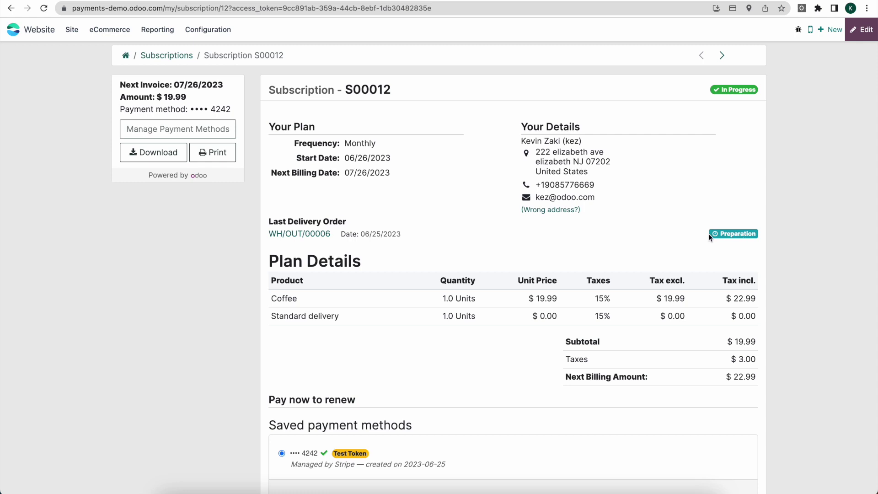
pyautogui.click(765, 234)
pyautogui.scroll(-3, 746, 305)
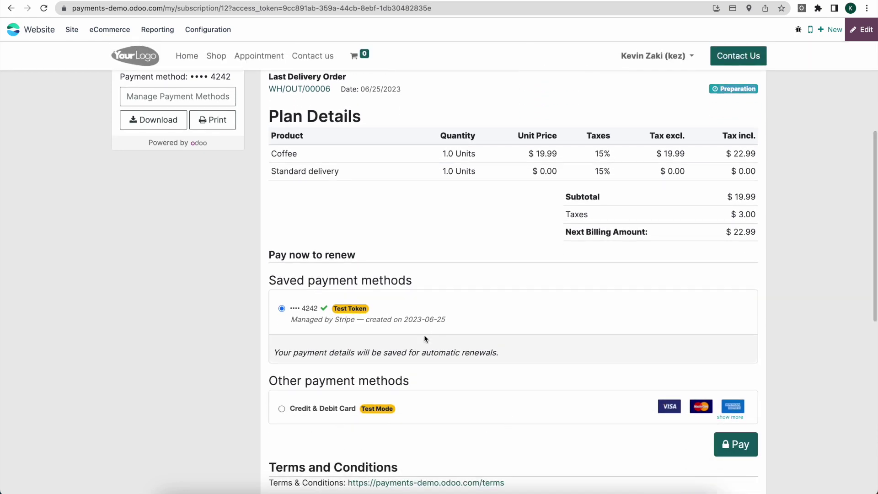
pyautogui.scroll(-2, 320, 305)
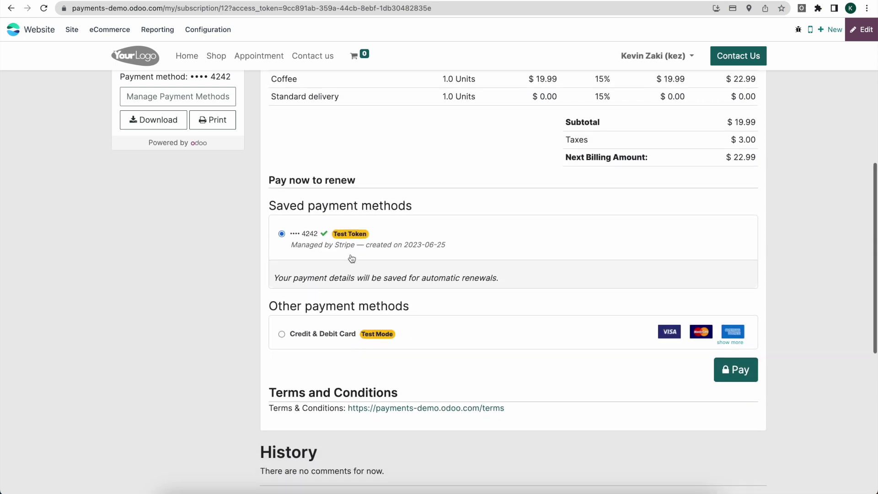
pyautogui.scroll(2, 349, 261)
pyautogui.scroll(3, 349, 264)
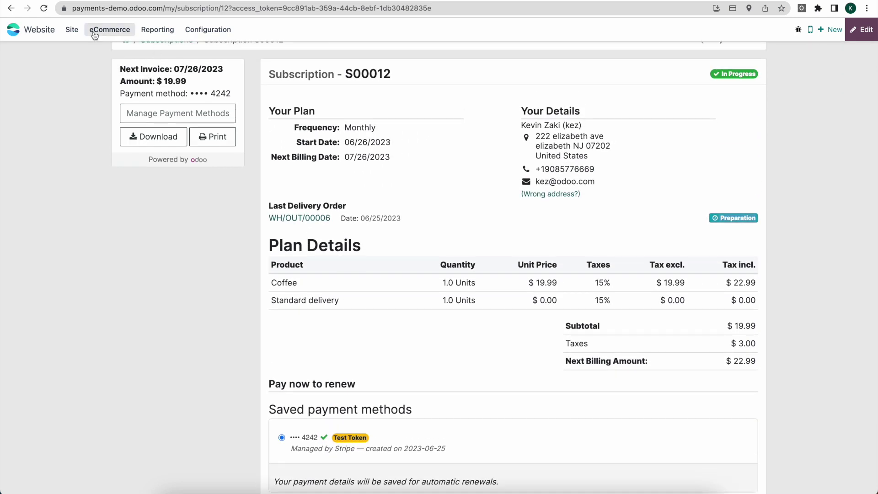
# - Open sales order S00012 in Sales and confirm its invoice INV/2023/00007 is paid
pyautogui.click(15, 29)
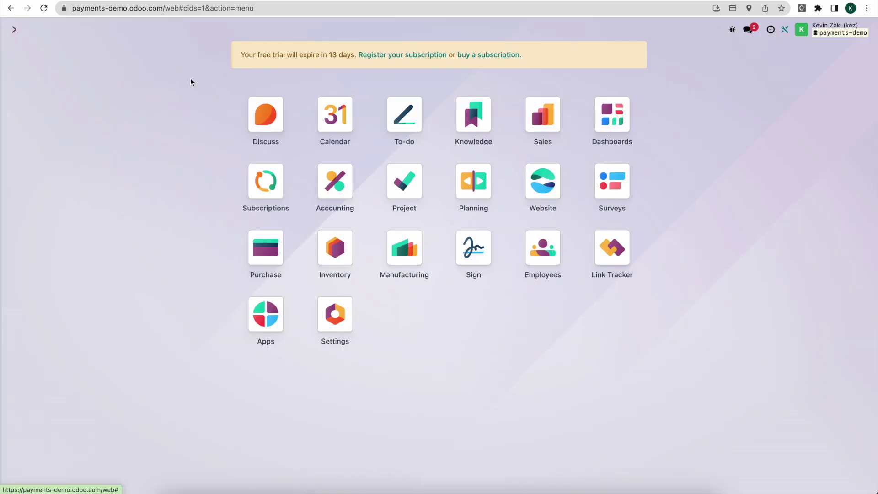
pyautogui.click(530, 134)
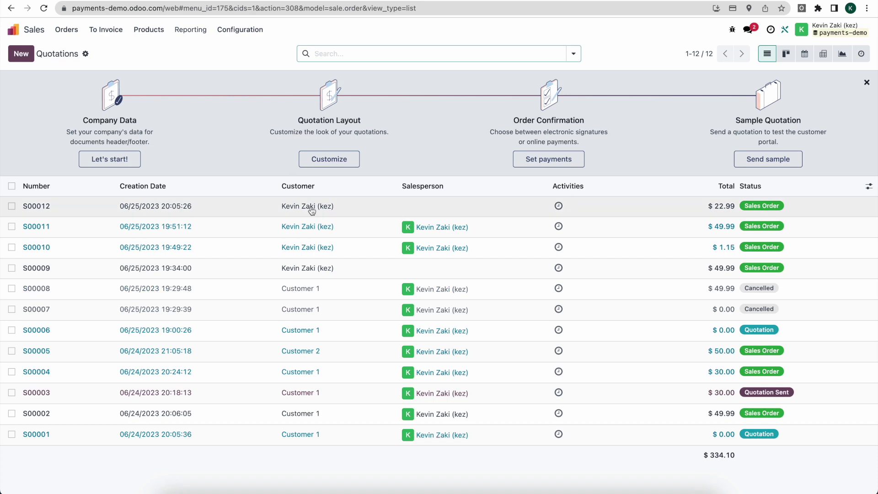
pyautogui.click(94, 211)
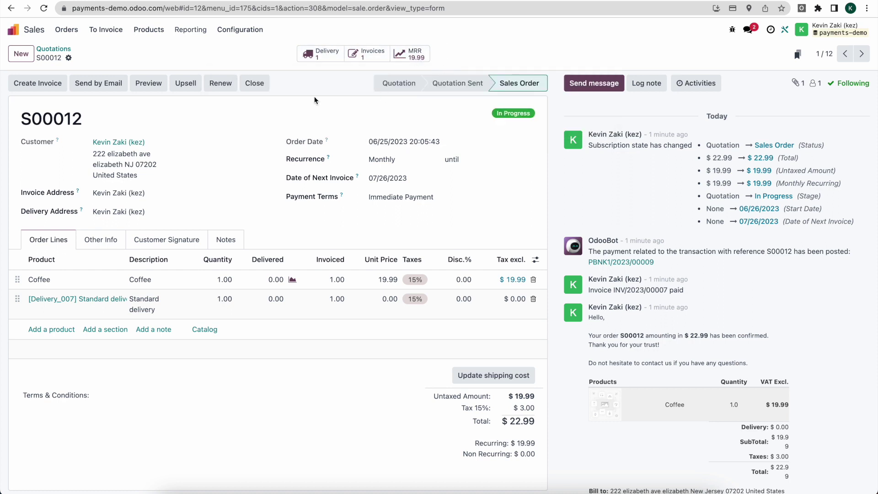
pyautogui.click(367, 53)
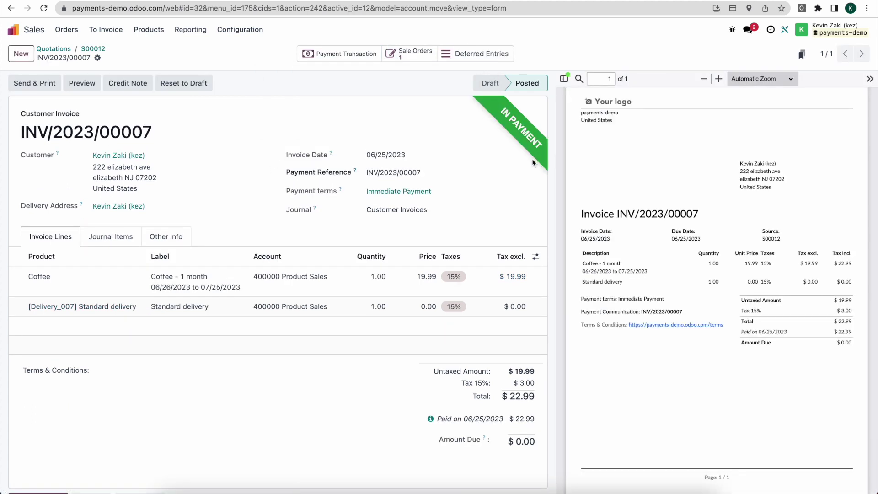
pyautogui.click(103, 49)
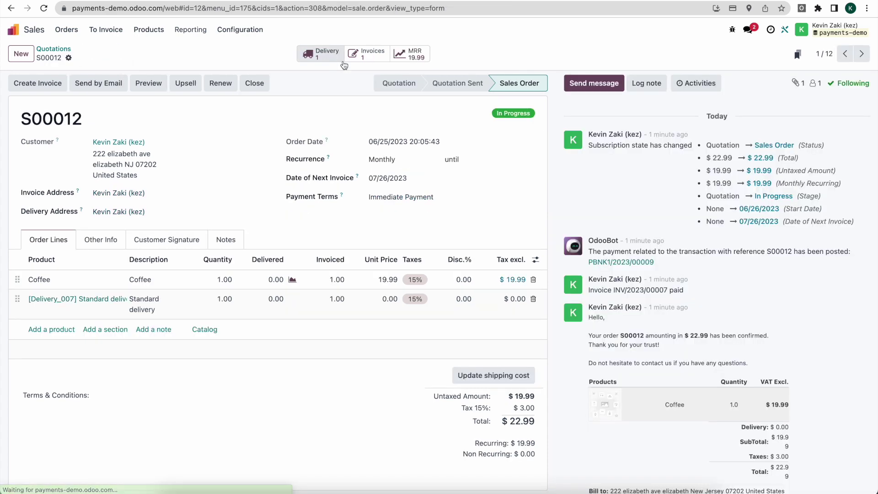
# - Reset delivery WH/OUT/00006 to draft, mark it to do, and validate it as an immediate transfer
pyautogui.click(316, 55)
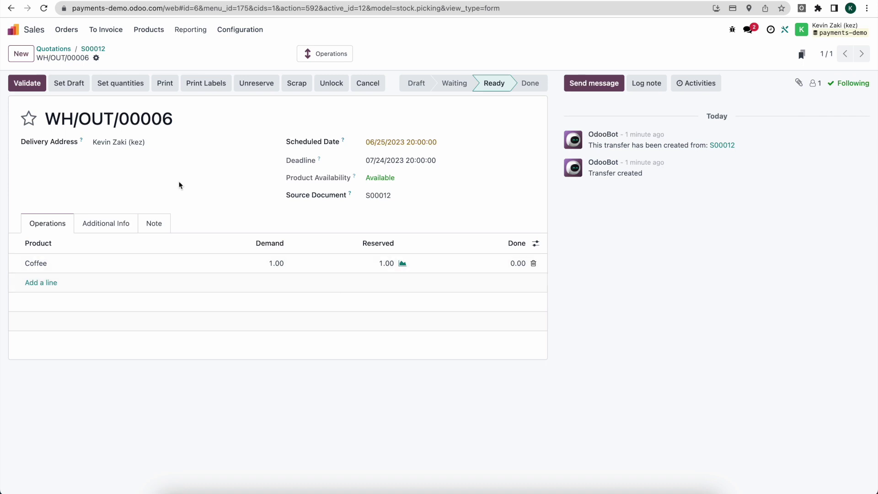
pyautogui.click(69, 84)
pyautogui.click(27, 87)
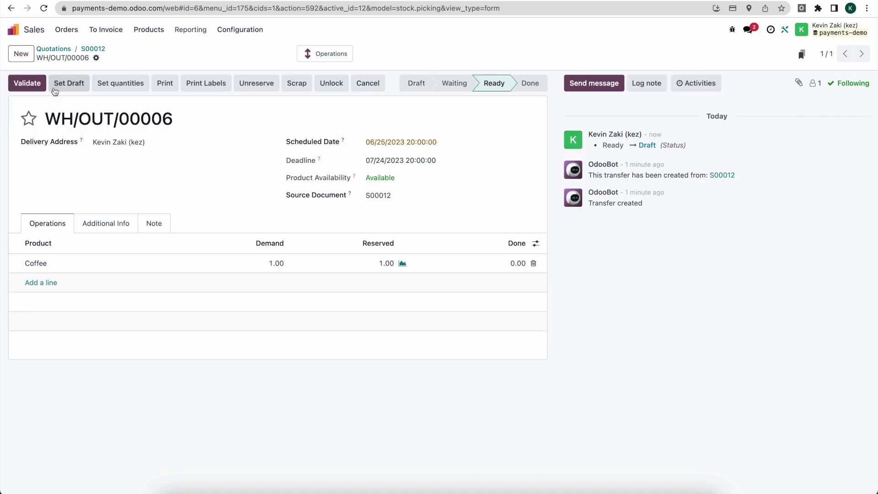
pyautogui.click(29, 85)
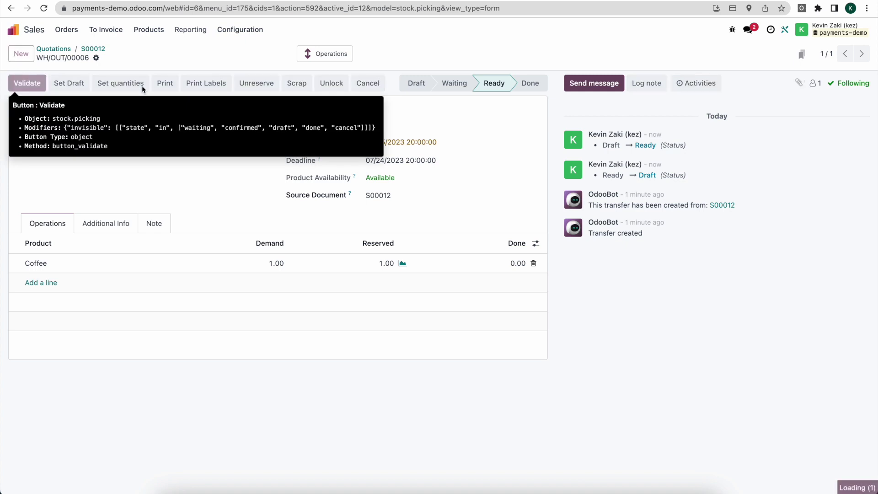
pyautogui.click(212, 293)
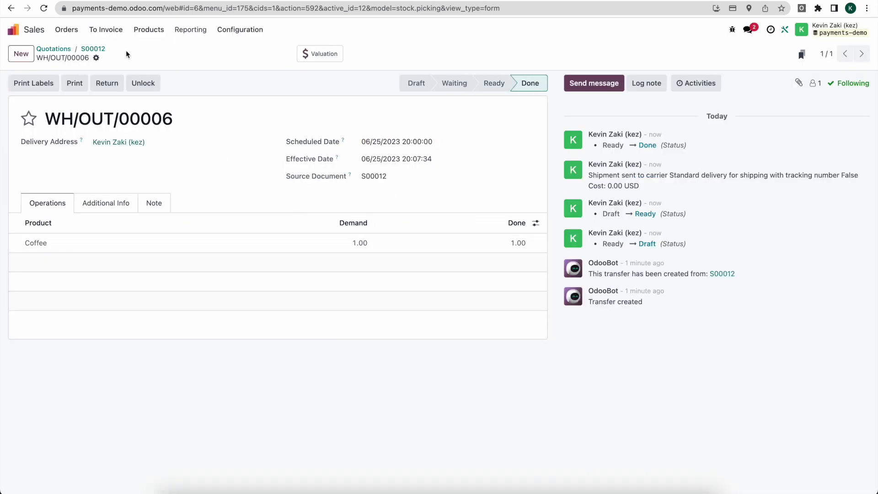
pyautogui.click(93, 49)
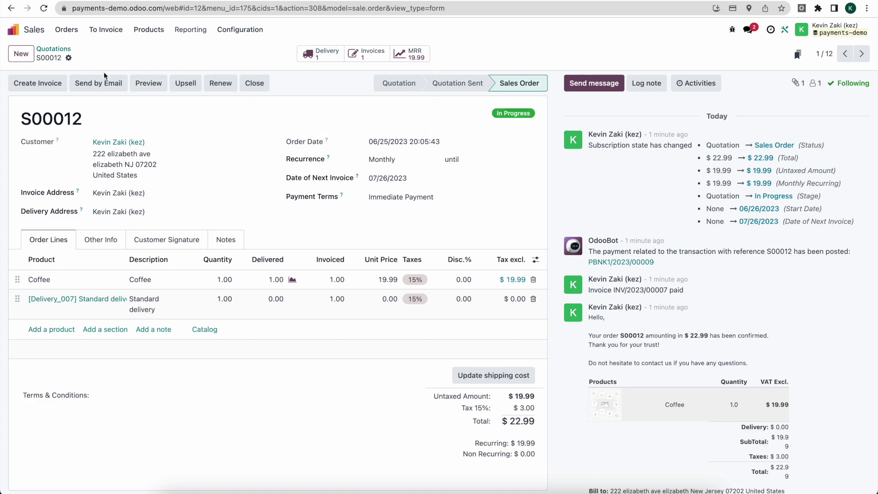
# - Create and confirm invoice INV/2023/00008 for S00012 and register its payment via Stripe
pyautogui.click(37, 84)
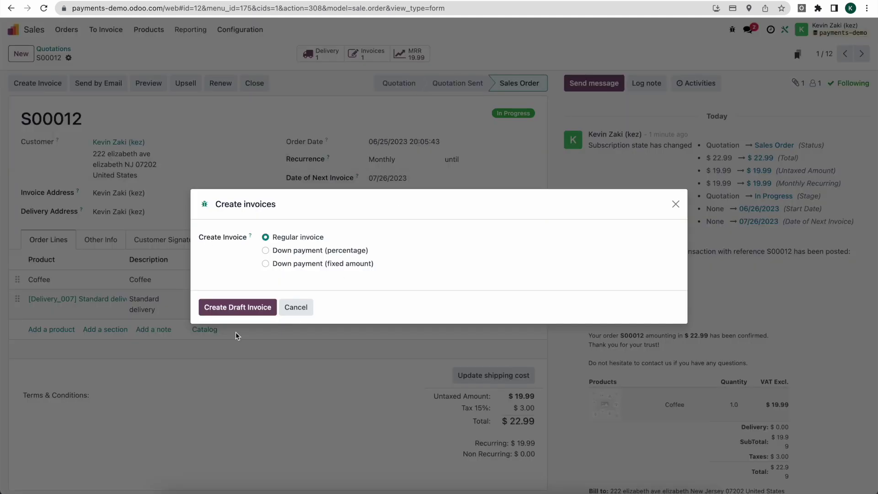
pyautogui.click(237, 307)
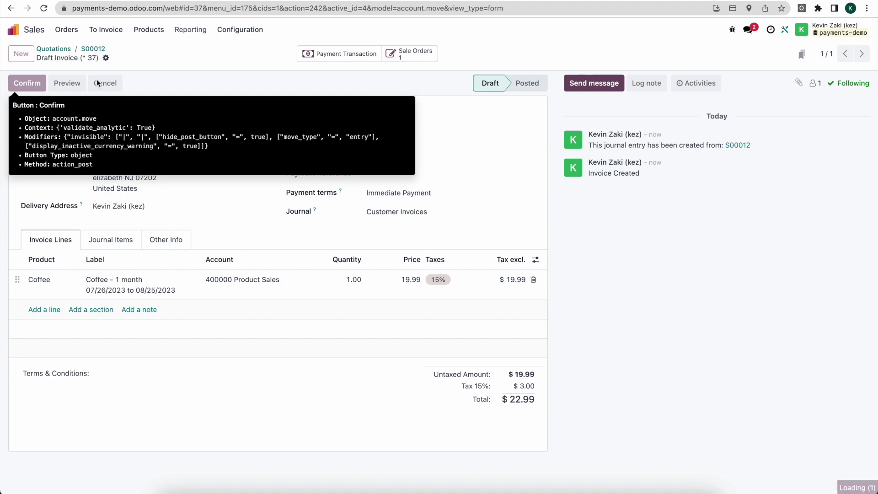
pyautogui.click(110, 85)
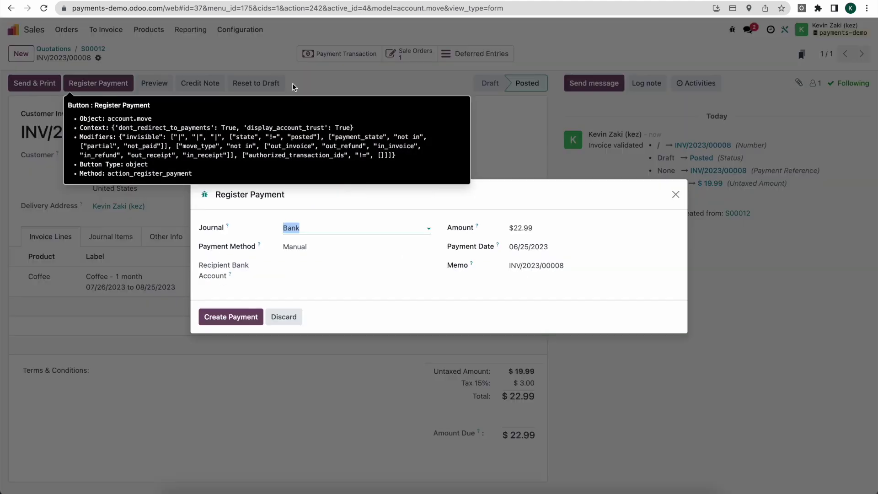
pyautogui.click(341, 247)
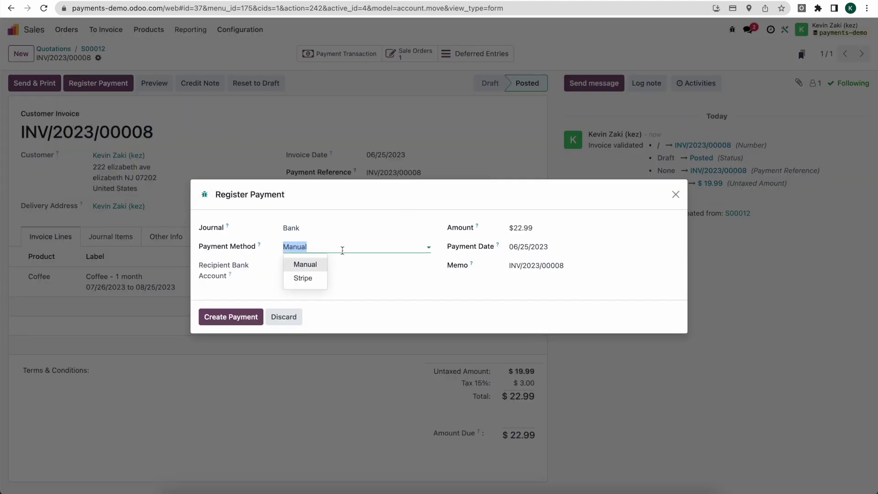
pyautogui.click(313, 287)
pyautogui.click(246, 320)
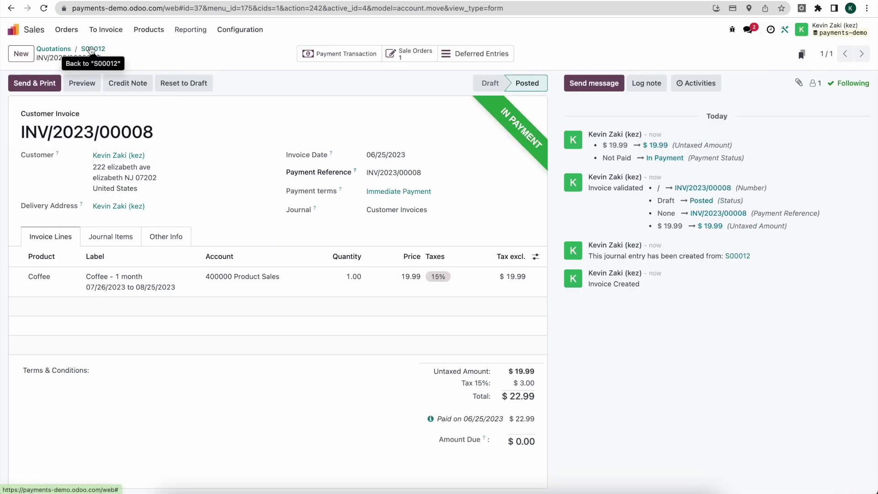
# - Check on S00012 that the second delivery WH/OUT/00007 is ready
pyautogui.click(91, 50)
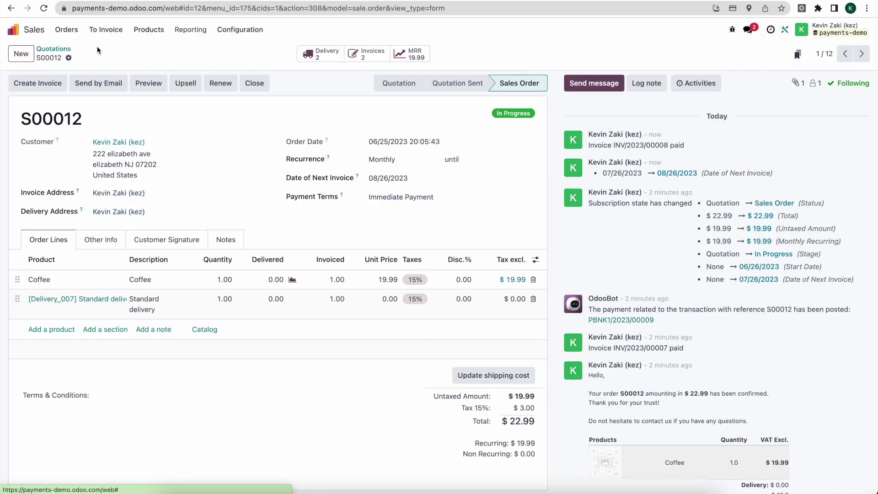
pyautogui.click(319, 61)
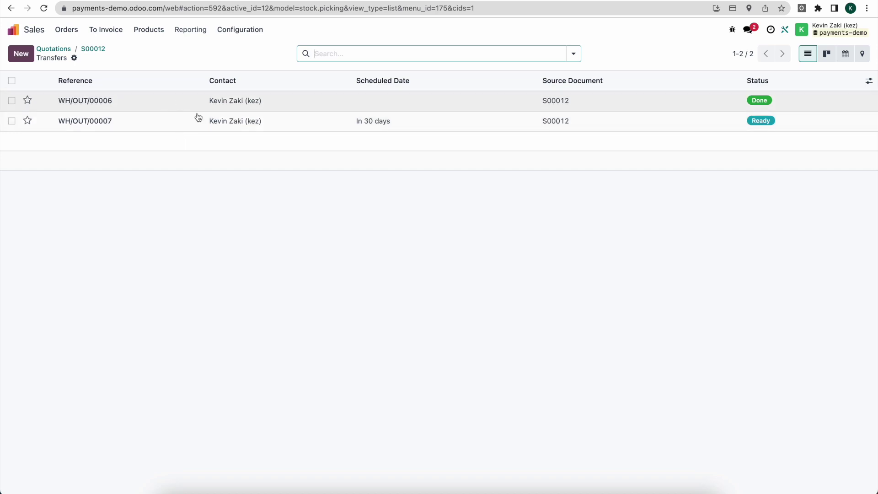
pyautogui.click(94, 49)
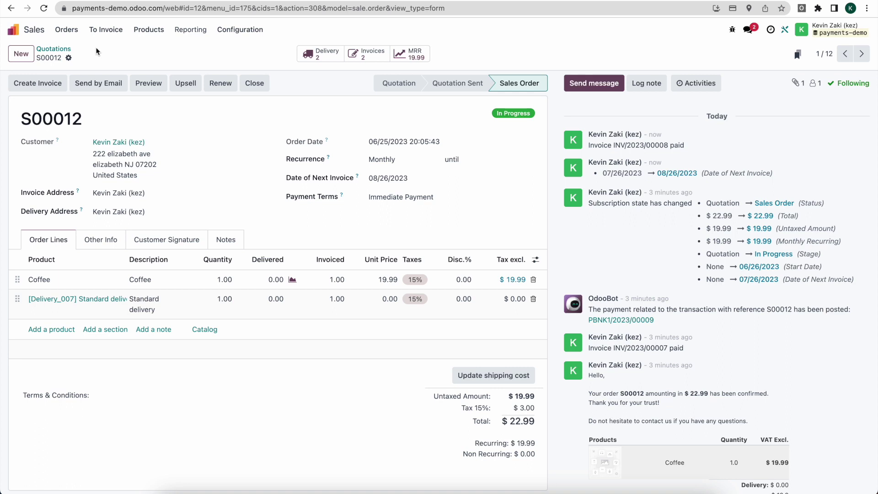
pyautogui.click(149, 29)
# - In Manufacturing, start a new recurring product Coffee Kit without the 15% customer tax
pyautogui.click(13, 29)
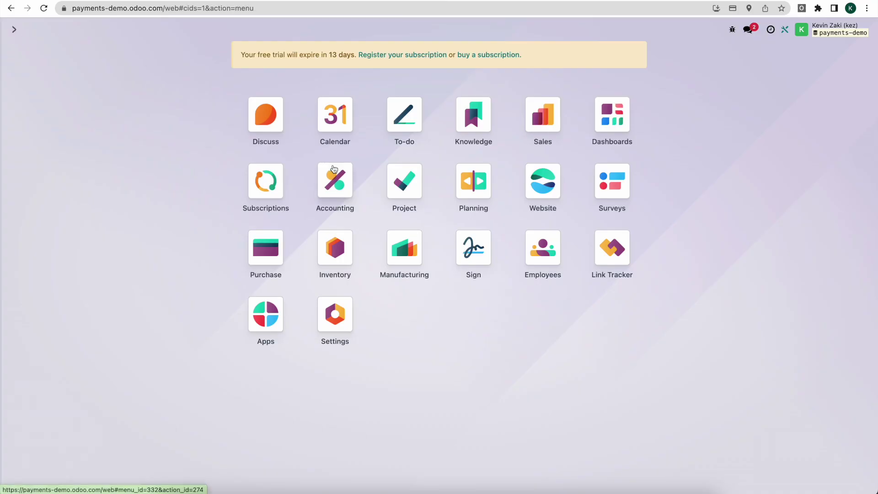
pyautogui.click(400, 250)
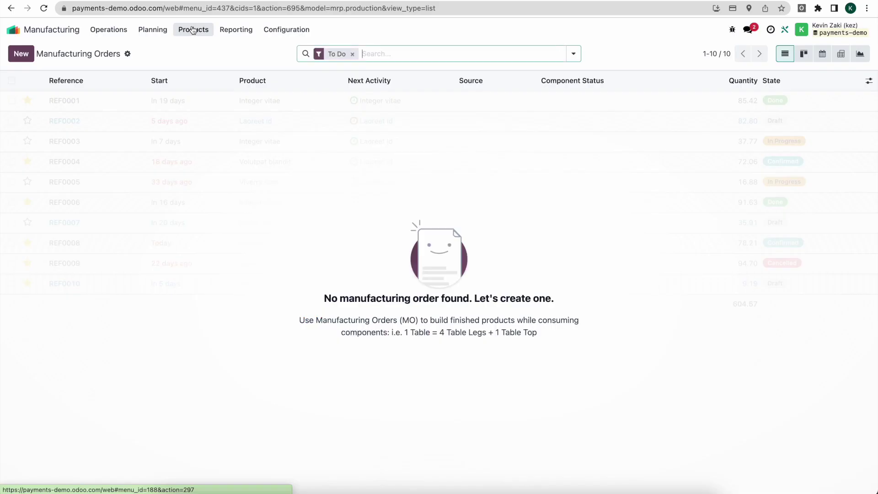
pyautogui.click(194, 29)
pyautogui.click(193, 52)
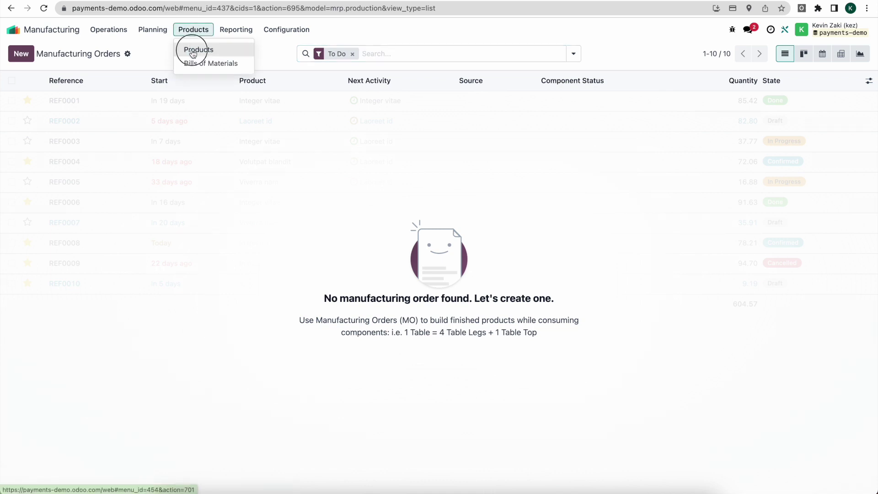
pyautogui.click(21, 54)
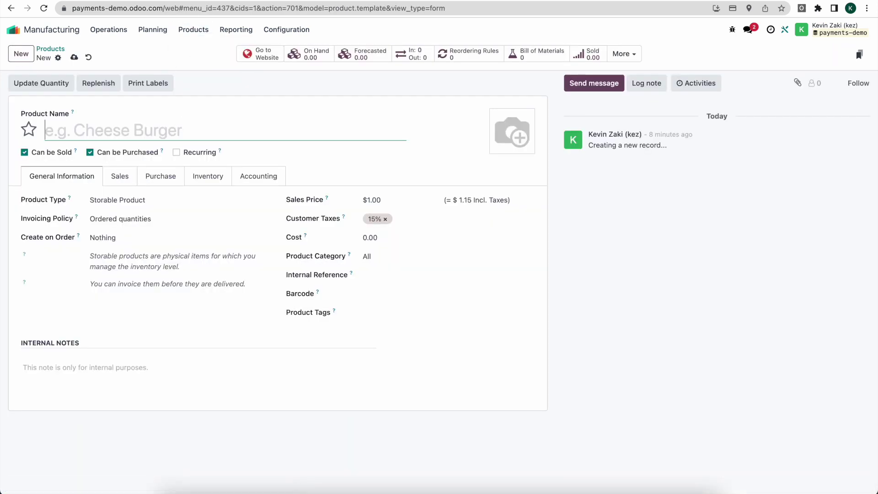
pyautogui.write('Coffee Kit')
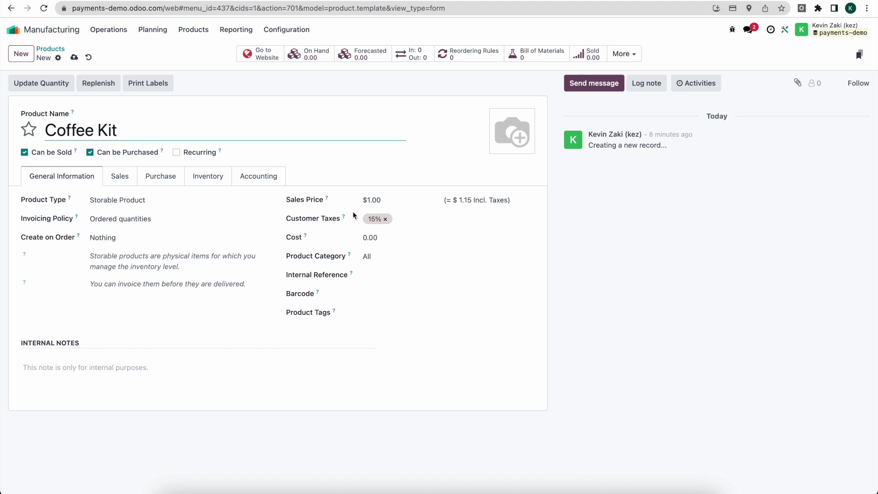
pyautogui.click(386, 219)
pyautogui.click(384, 200)
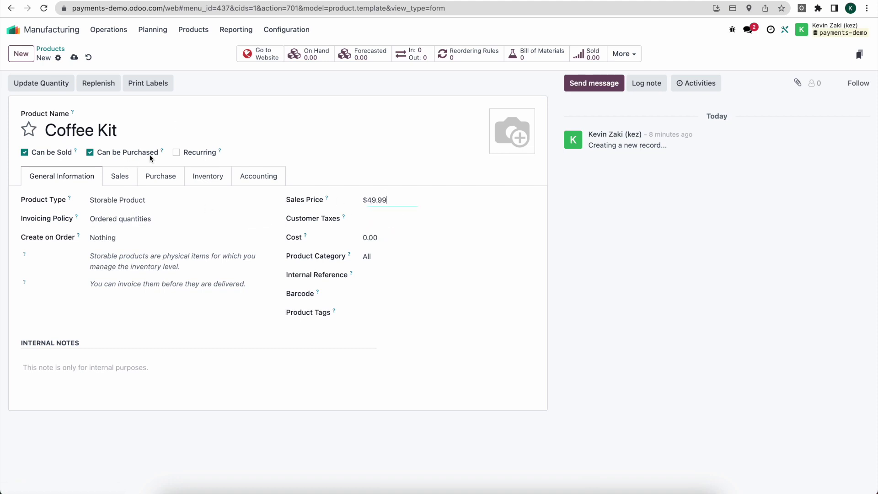
pyautogui.click(176, 152)
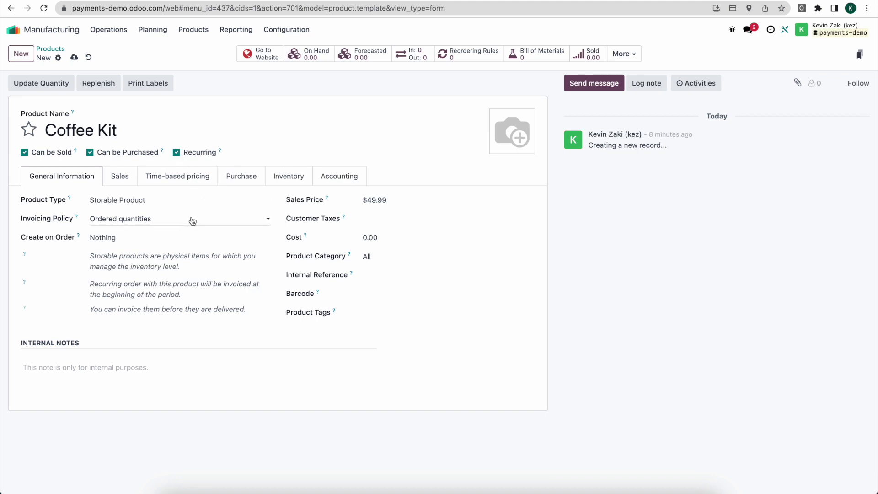
# - Add a Monthly time-based price of 49.99 to the Coffee Kit
pyautogui.click(158, 184)
pyautogui.click(59, 184)
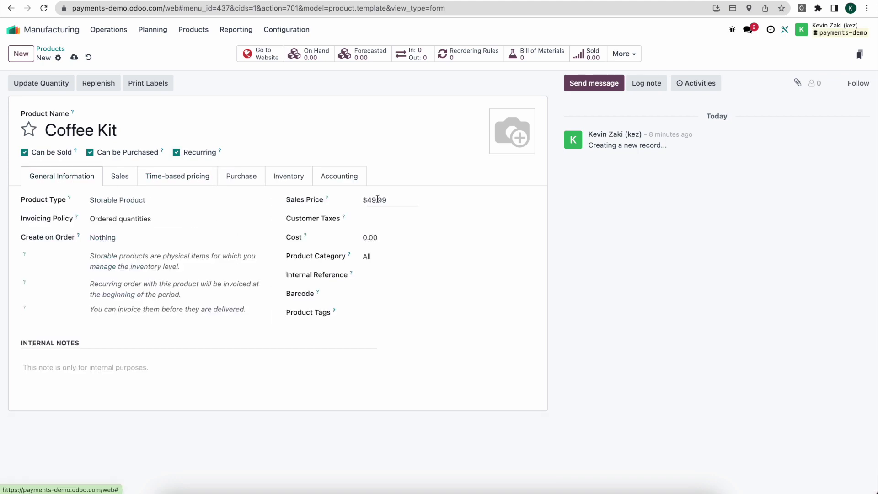
pyautogui.click(183, 183)
pyautogui.click(43, 256)
pyautogui.write('mon')
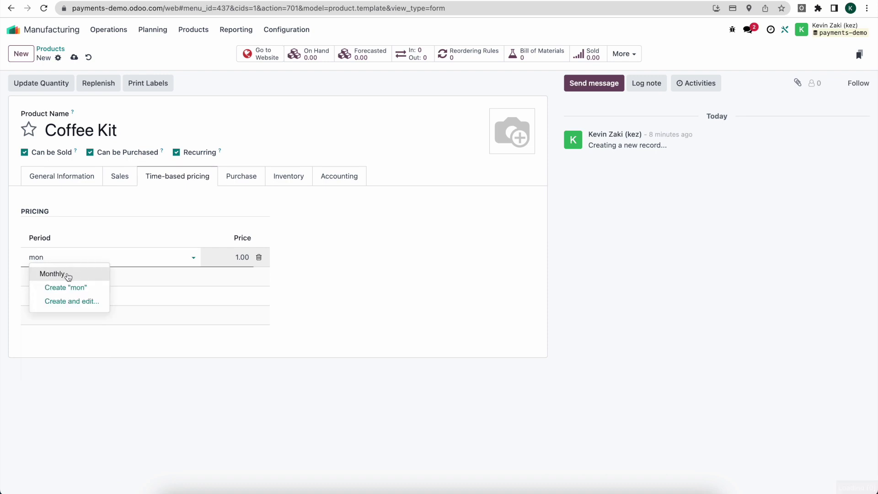
pyautogui.press('Return')
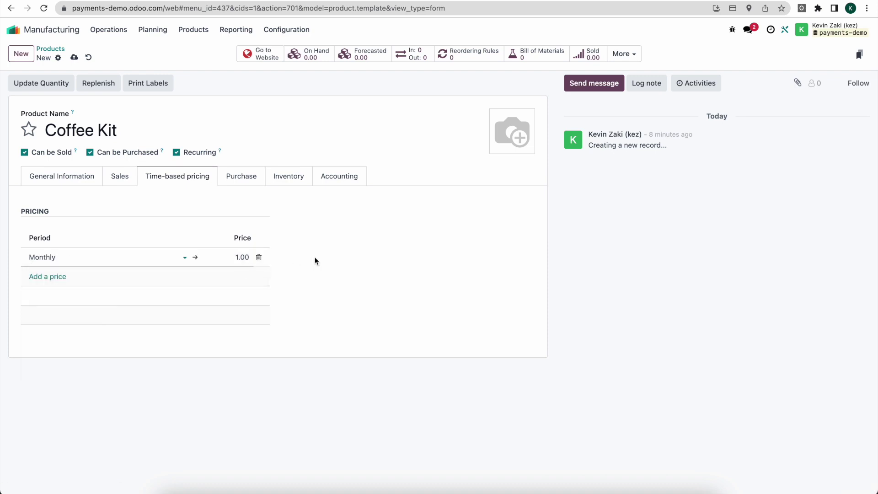
pyautogui.click(229, 259)
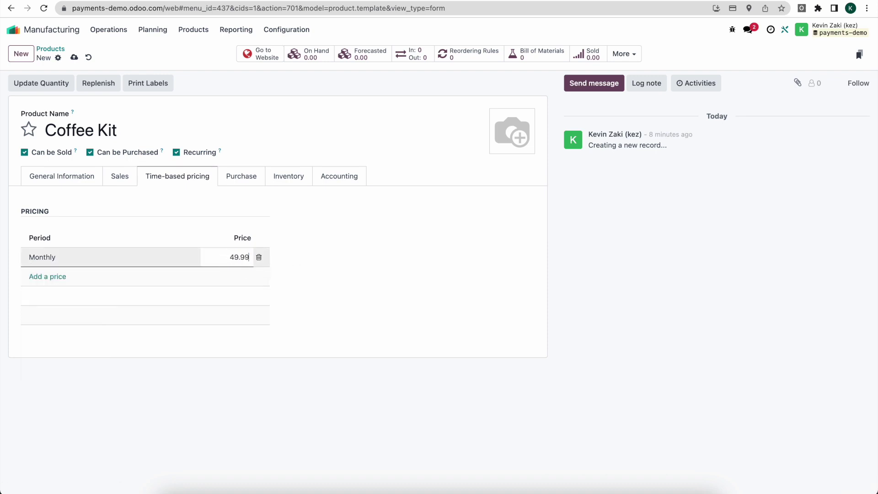
pyautogui.click(266, 203)
# - Enable the Manufacture route on the Coffee Kit and save the product
pyautogui.click(229, 185)
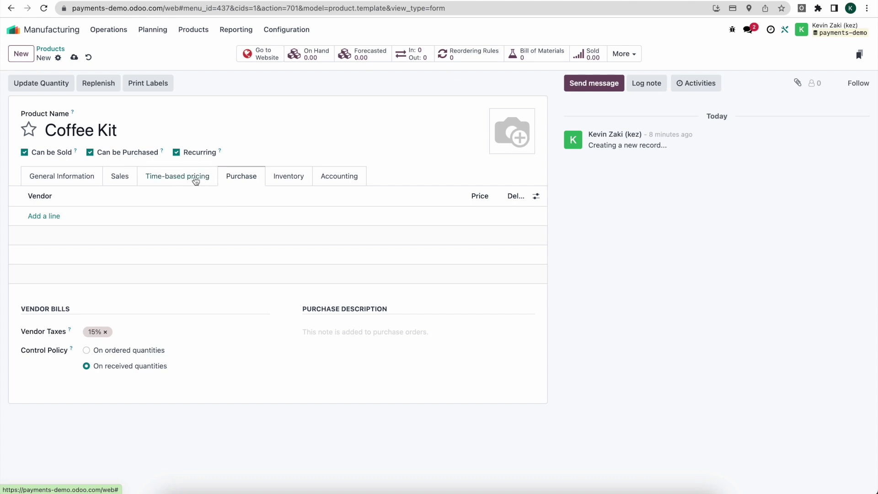
pyautogui.click(274, 182)
pyautogui.click(87, 247)
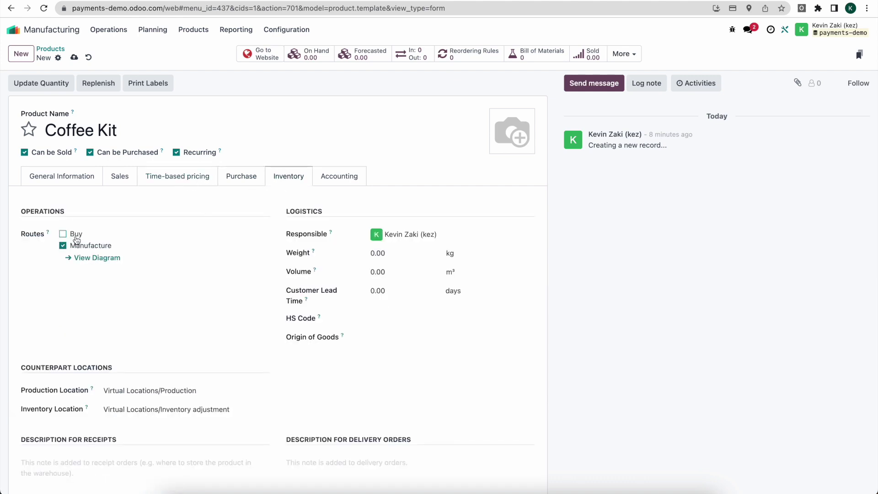
pyautogui.click(53, 180)
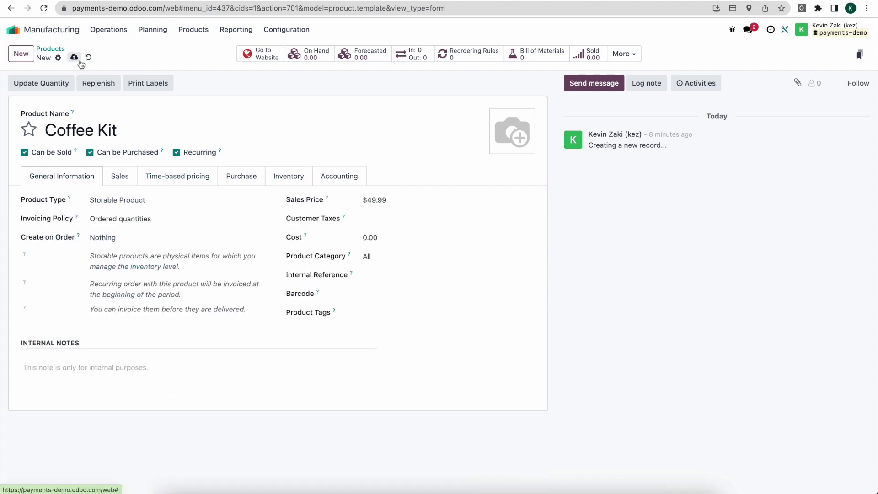
pyautogui.click(74, 57)
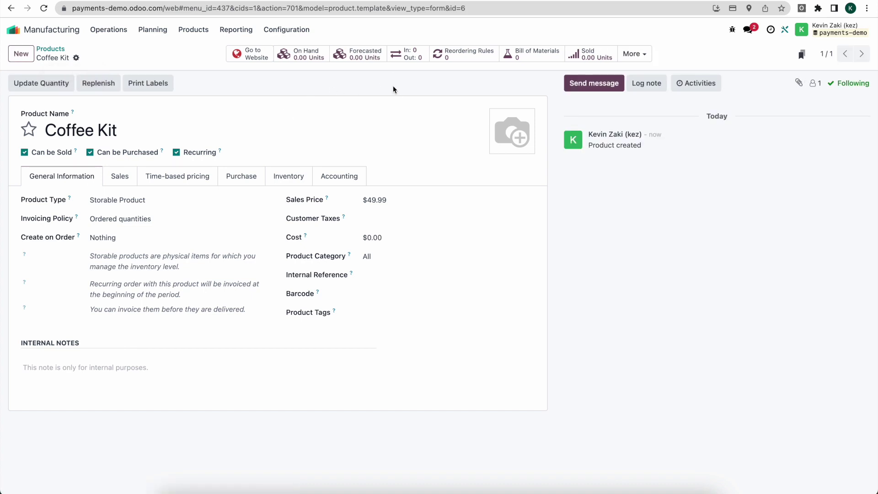
# - Create product Coffee Item 1 and set its quantity on hand to 100
pyautogui.click(55, 49)
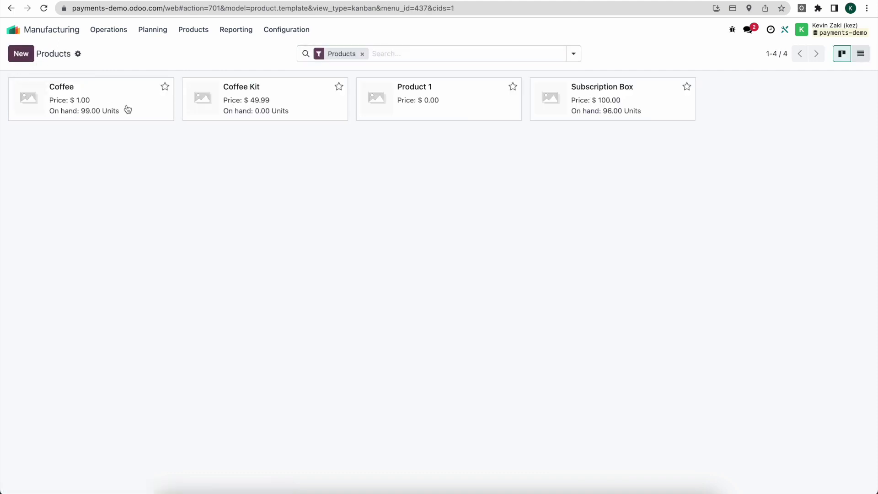
pyautogui.hotkey('alt', 'c')
pyautogui.write('Coffee Item 1')
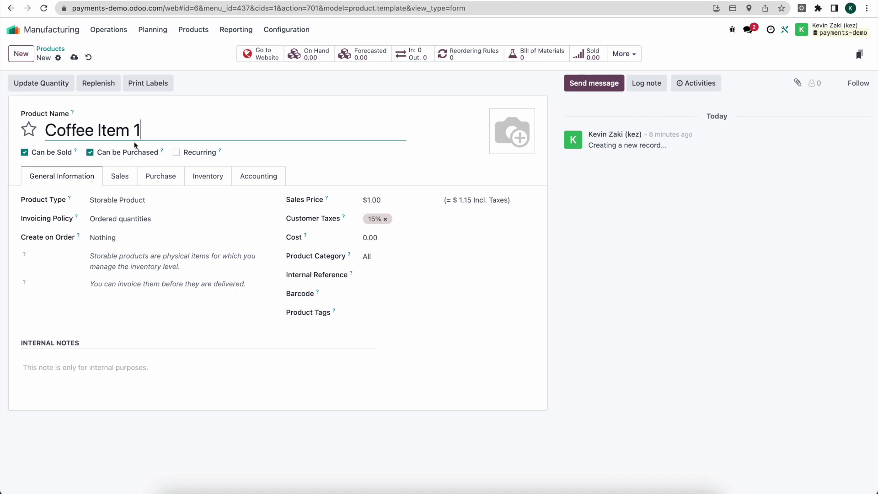
pyautogui.click(75, 57)
pyautogui.click(47, 85)
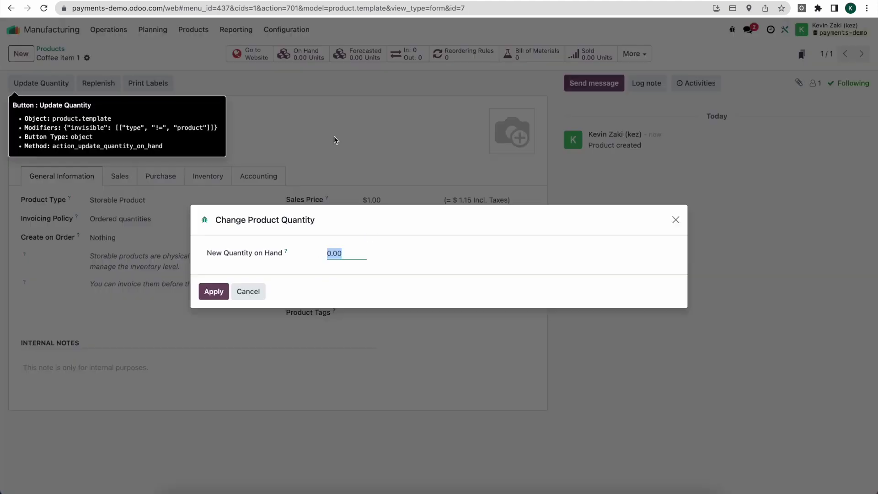
pyautogui.click(214, 291)
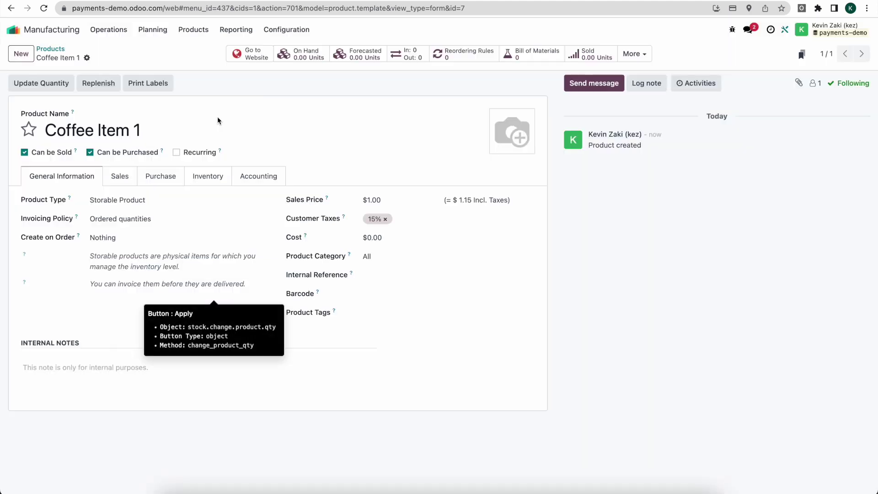
# - Create Coffee Item 2 with 100 units on hand
pyautogui.click(21, 53)
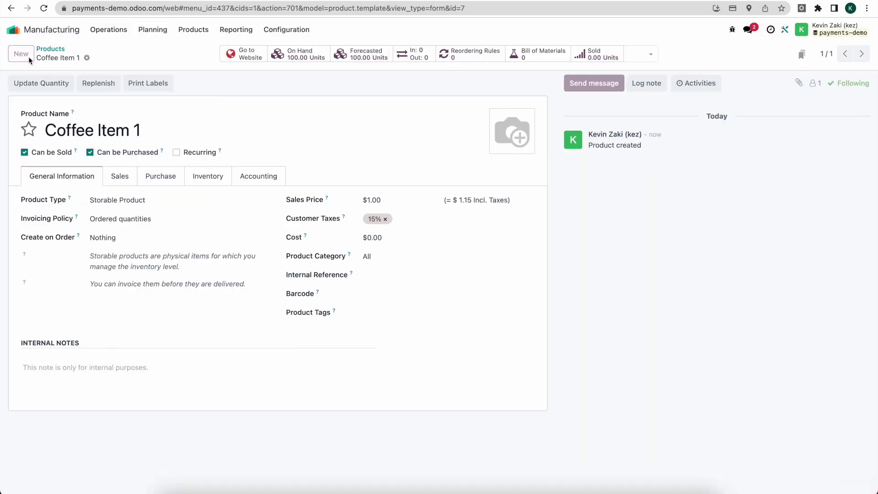
pyautogui.write('Coffee I')
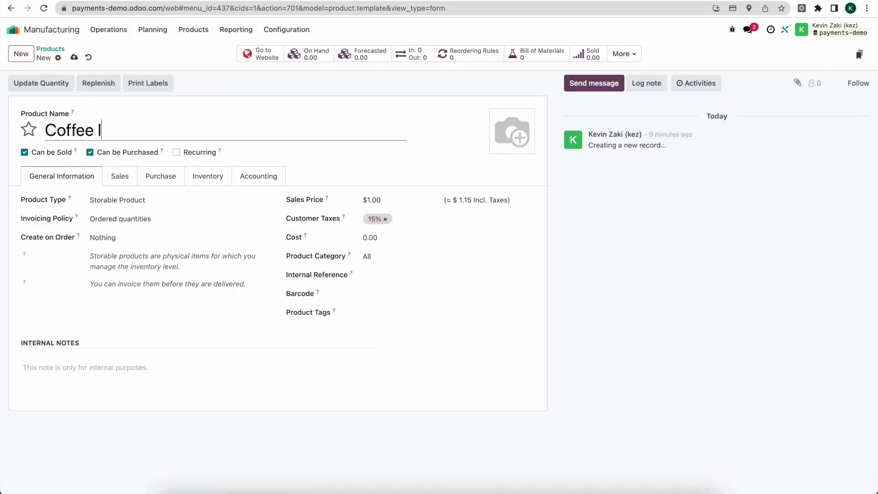
pyautogui.write('tem 3')
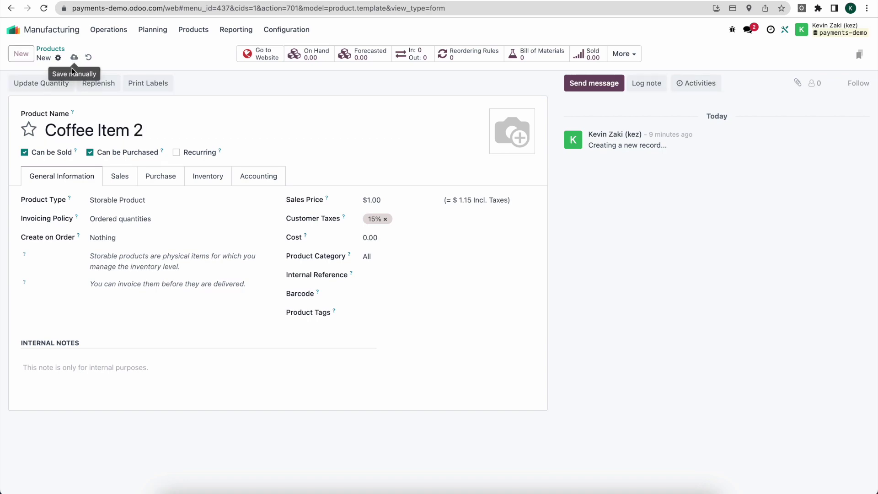
pyautogui.click(74, 57)
pyautogui.click(41, 83)
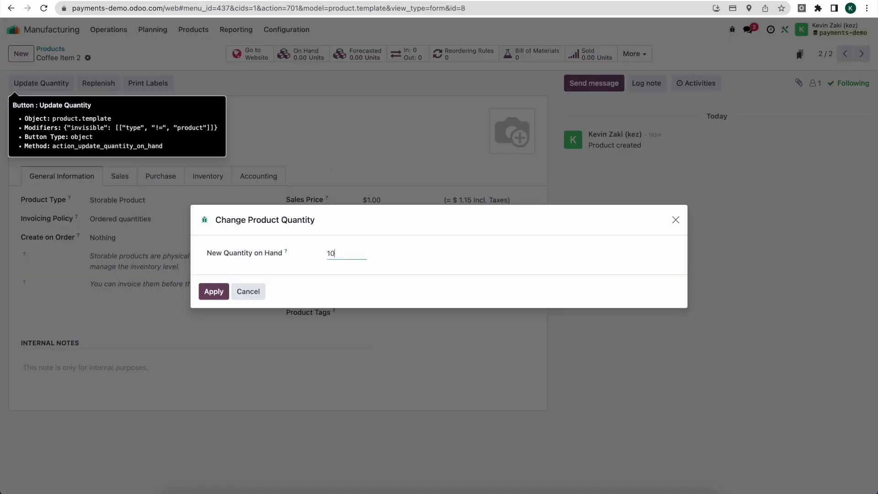
pyautogui.write('100')
pyautogui.click(214, 292)
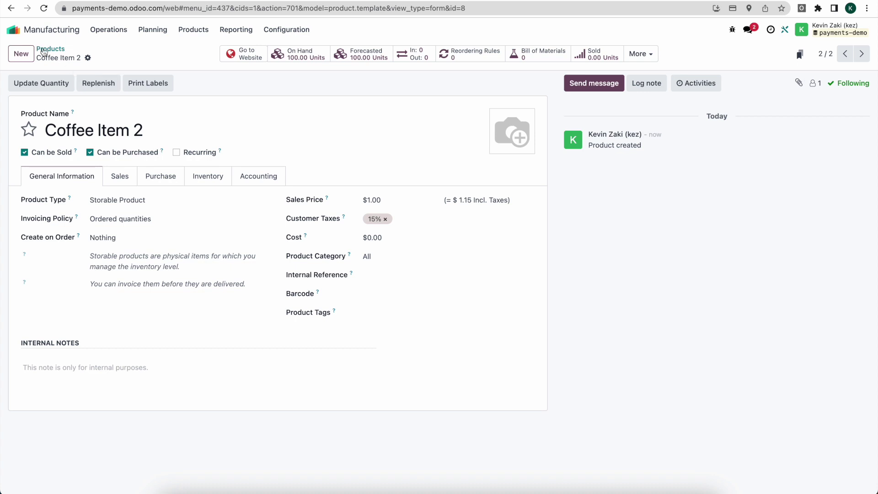
# - Create Coffee Item 3 with 100 units on hand and return to the product list
pyautogui.click(43, 52)
pyautogui.click(22, 54)
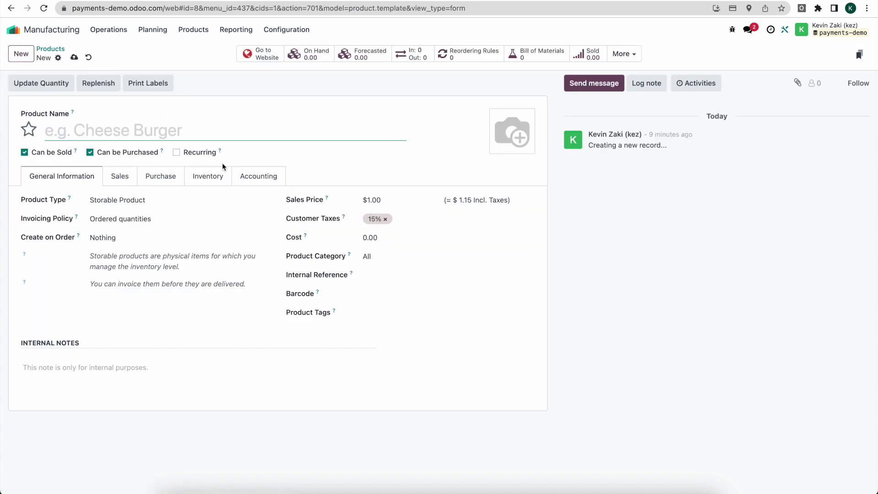
pyautogui.write('Coffee Item 4')
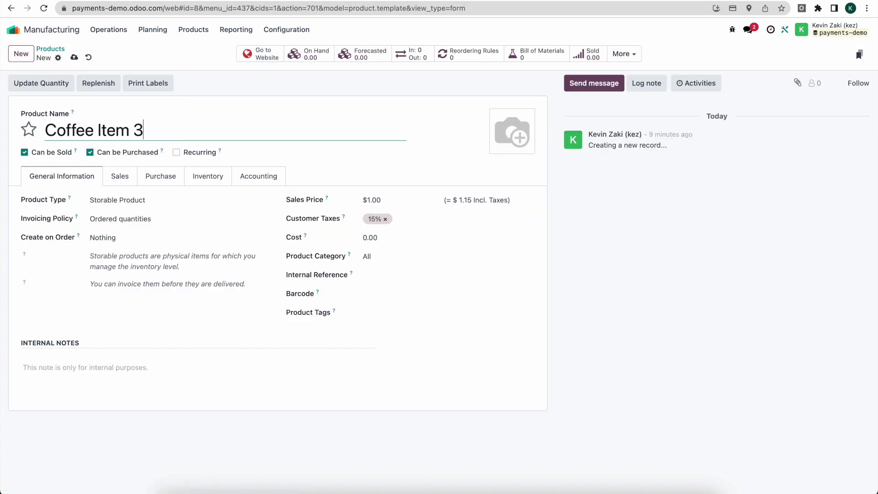
pyautogui.click(52, 84)
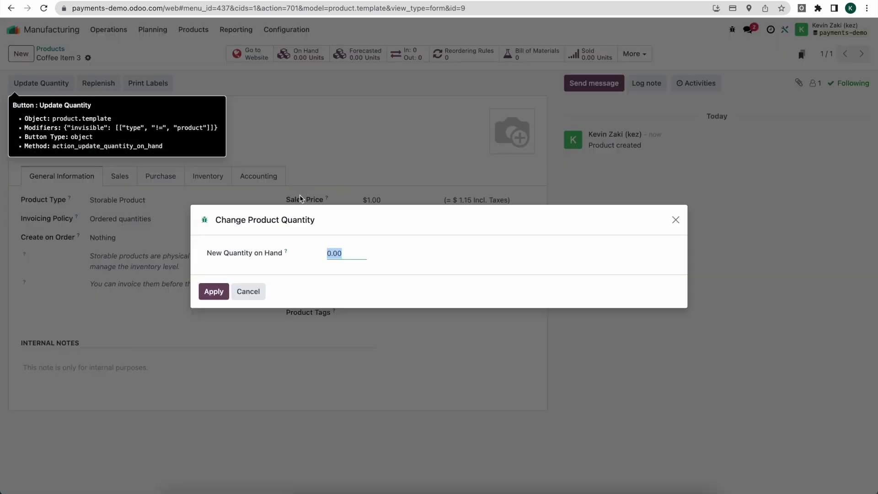
pyautogui.write('100')
pyautogui.click(214, 292)
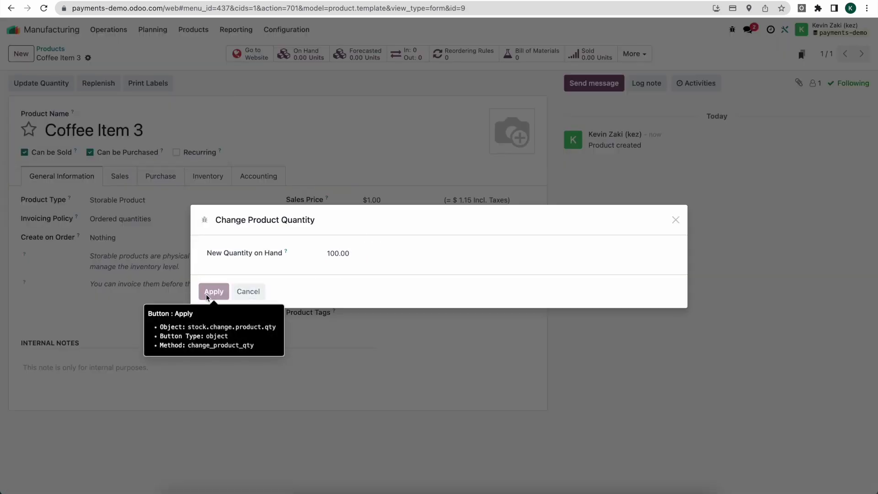
pyautogui.click(54, 50)
# - Start a new bill of materials for Coffee Kit with BoM type Kit
pyautogui.click(194, 29)
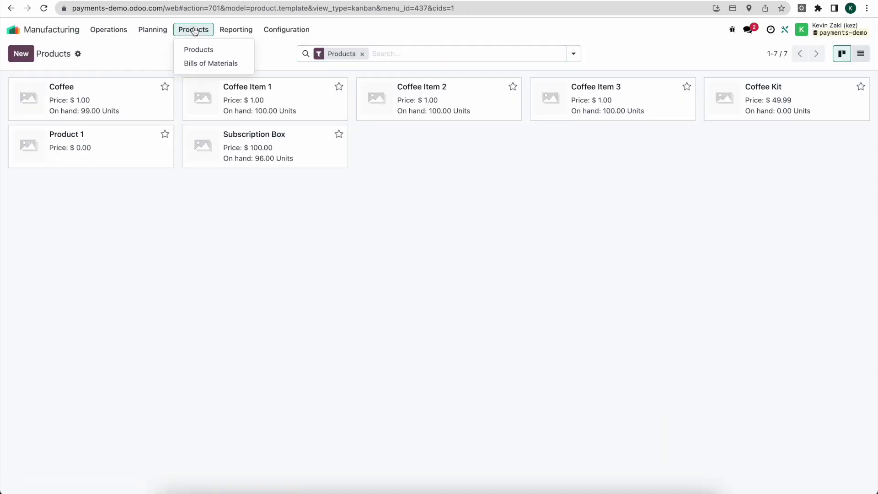
pyautogui.click(202, 63)
pyautogui.click(190, 115)
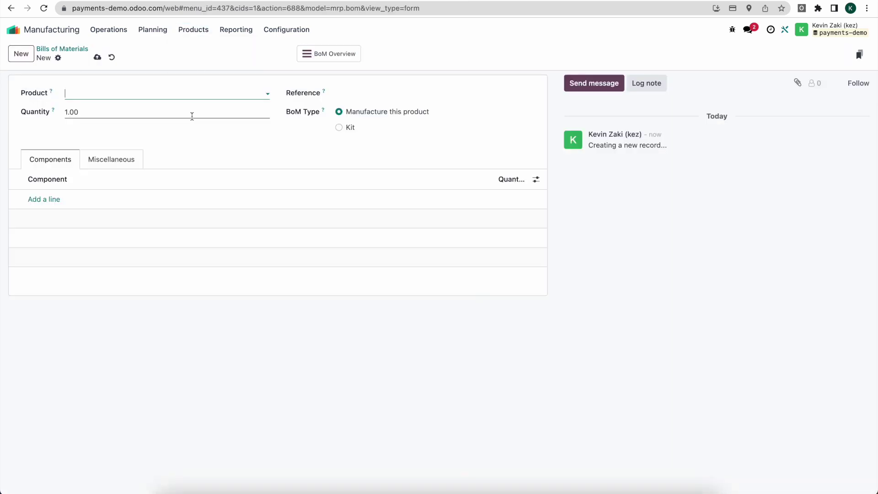
pyautogui.click(188, 99)
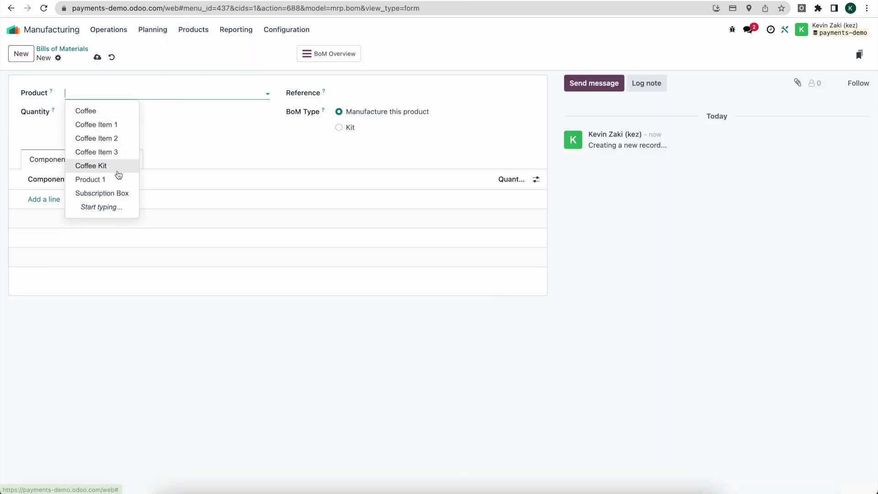
pyautogui.click(114, 168)
pyautogui.click(340, 127)
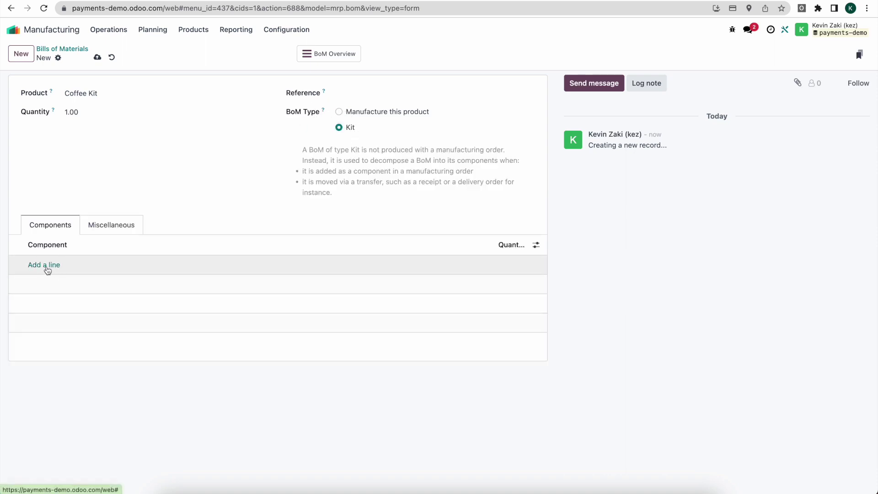
# - Add Coffee Item 1 and Coffee Item 2 as components and save the BoM
pyautogui.click(46, 265)
pyautogui.click(69, 309)
pyautogui.click(39, 284)
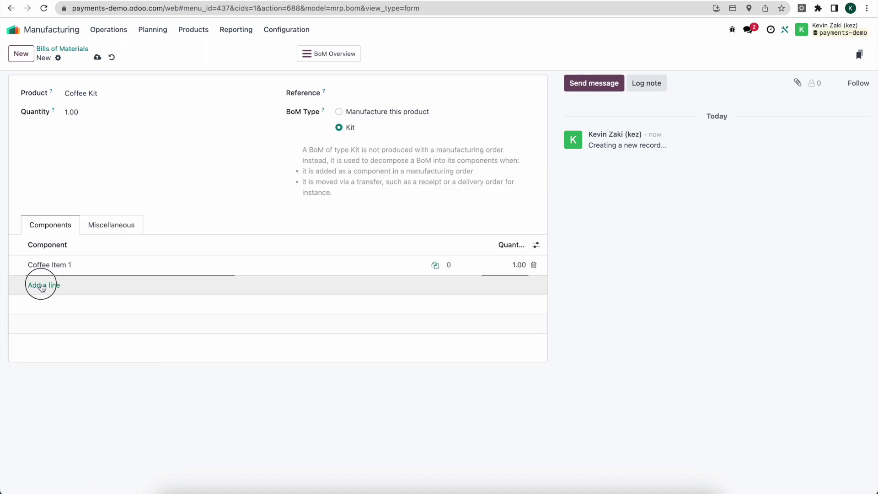
pyautogui.click(72, 343)
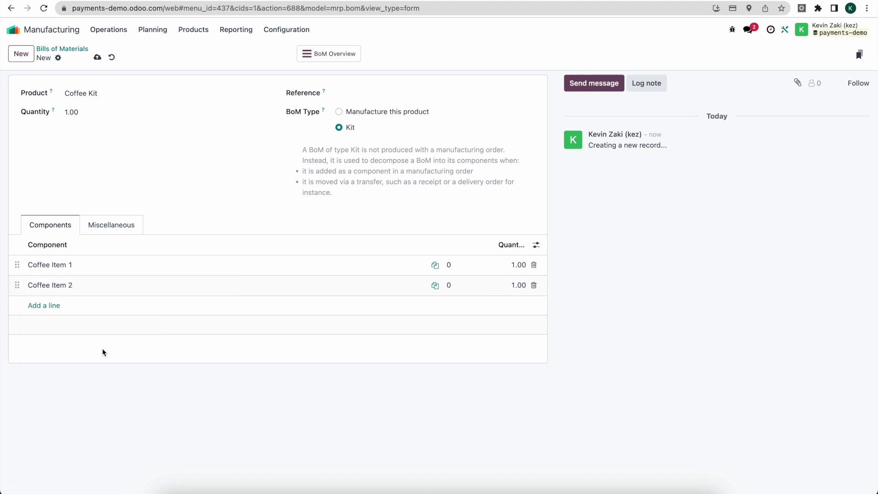
pyautogui.click(97, 58)
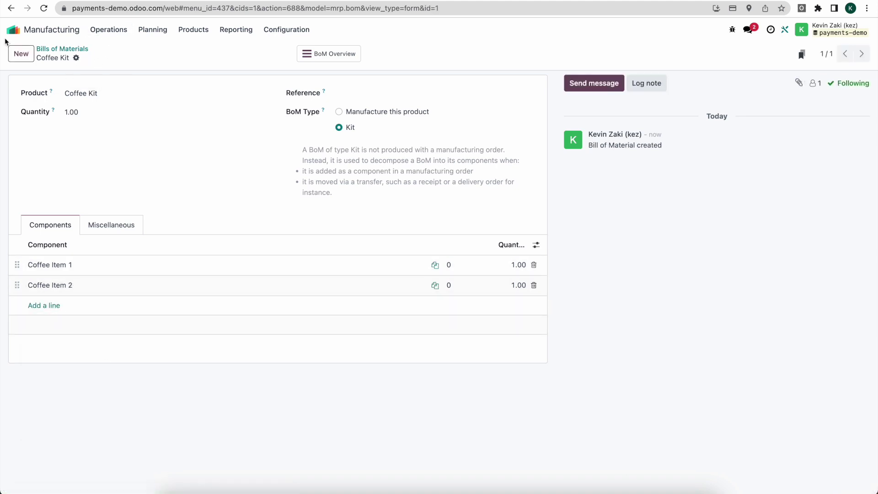
pyautogui.click(193, 29)
pyautogui.click(196, 51)
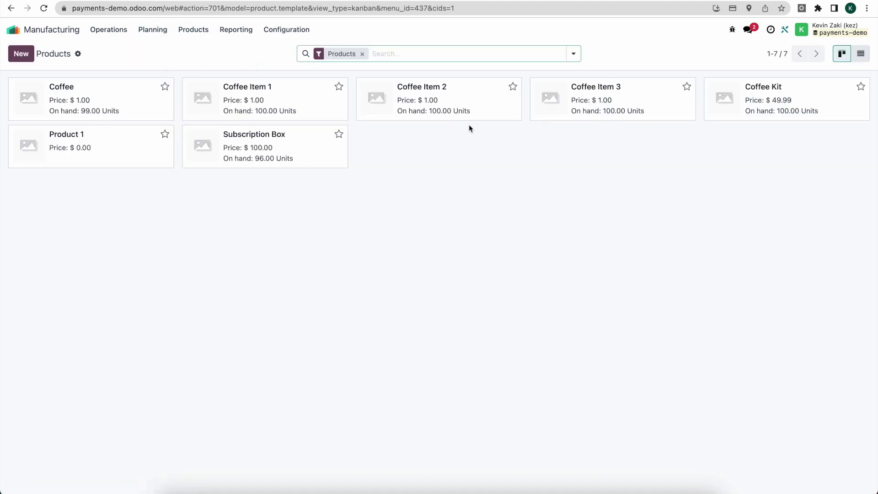
# - View the Coffee Kit product's website page, then open the Subscriptions app's in-progress list
pyautogui.click(746, 113)
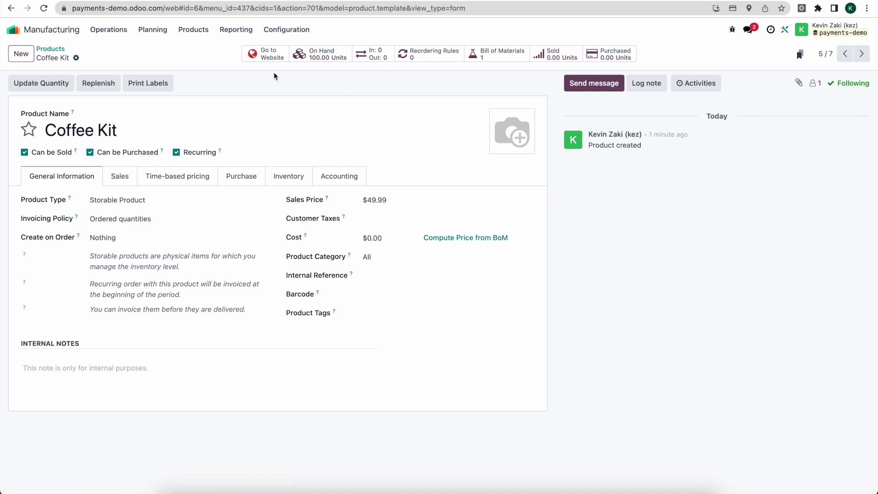
pyautogui.click(578, 108)
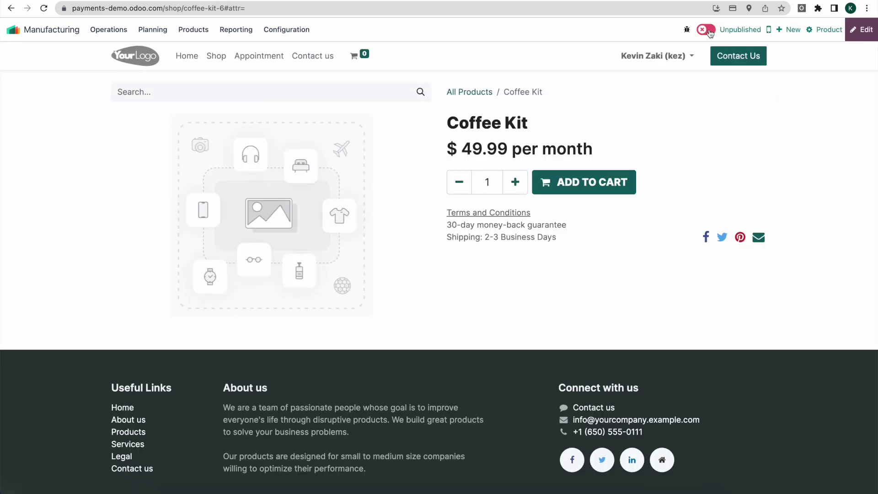
pyautogui.click(193, 30)
pyautogui.click(193, 49)
pyautogui.click(10, 29)
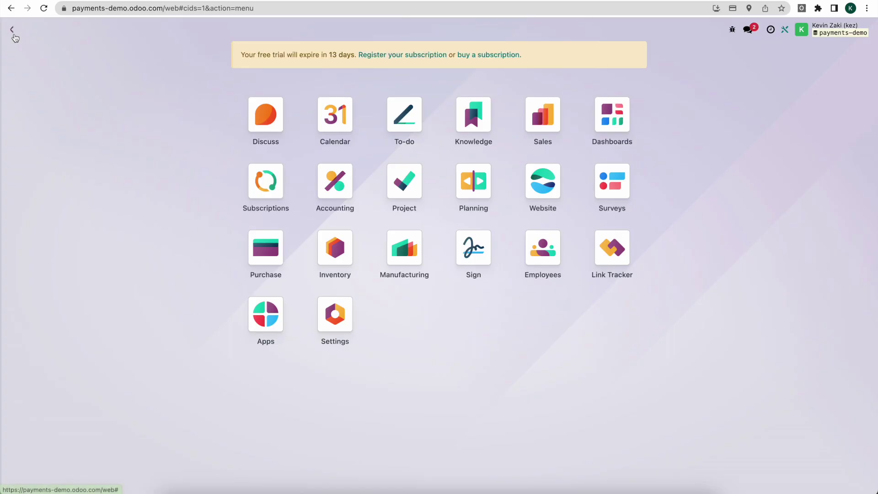
pyautogui.click(267, 177)
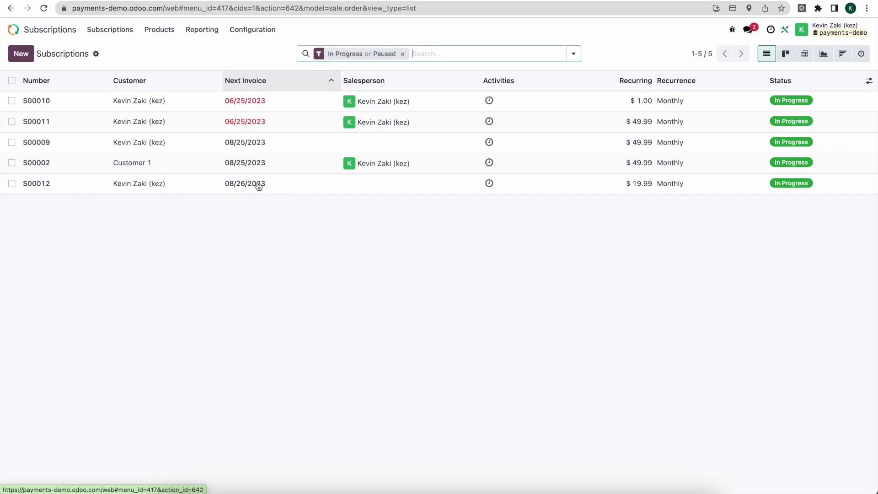
# - Create plan Coffee Kit: Monthly, self closable, Customer Invoices journal, Sales: Order Confirmation mail
pyautogui.click(254, 30)
pyautogui.click(244, 49)
pyautogui.click(21, 53)
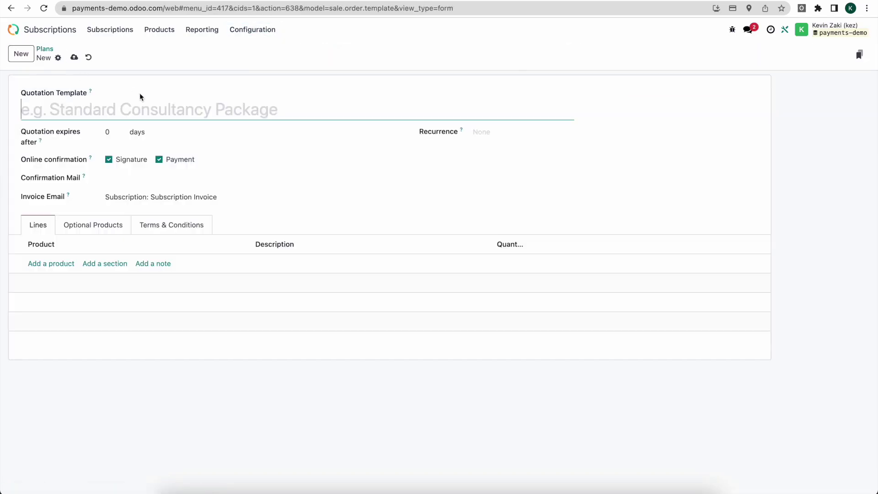
pyautogui.write('Coffee Kit')
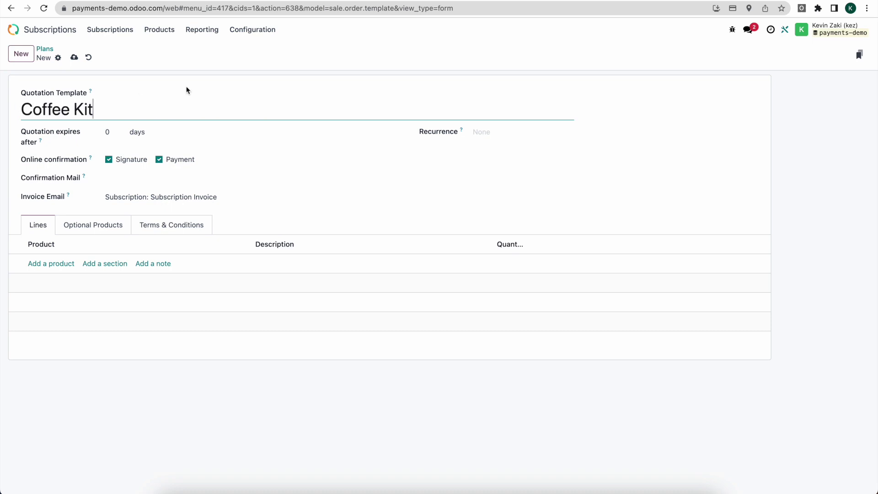
pyautogui.click(484, 132)
pyautogui.click(494, 149)
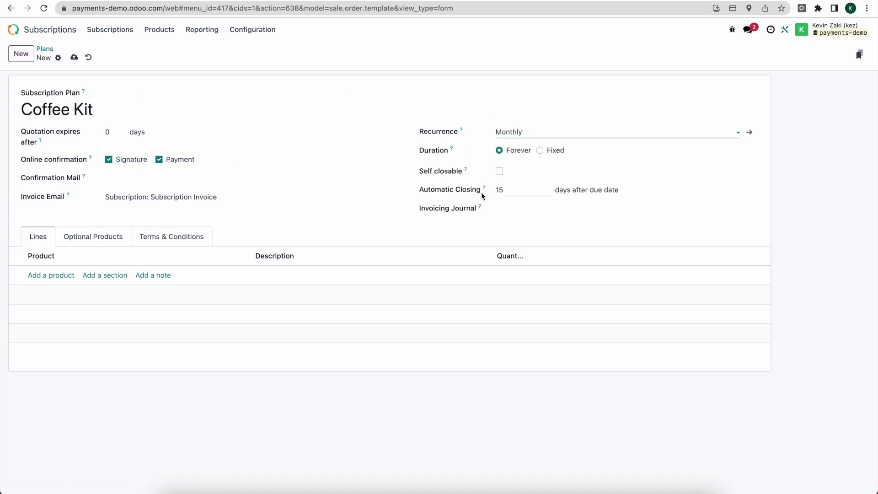
pyautogui.click(497, 176)
pyautogui.click(508, 210)
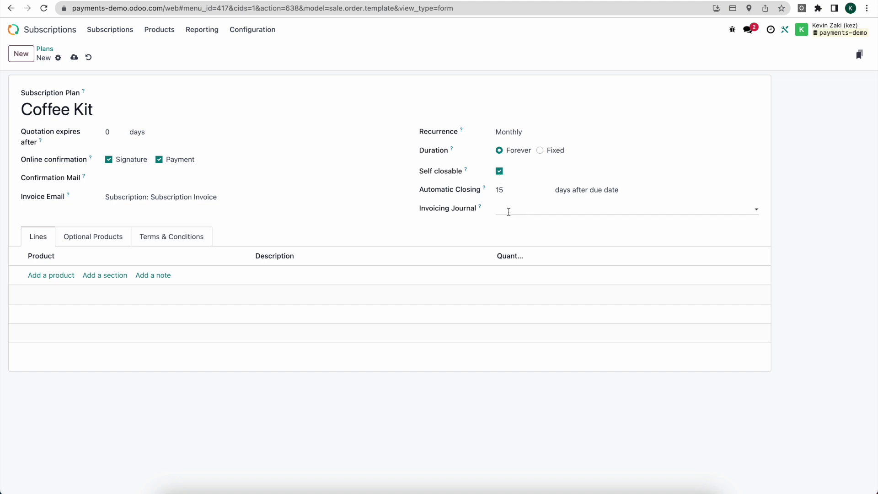
pyautogui.click(516, 227)
pyautogui.click(203, 187)
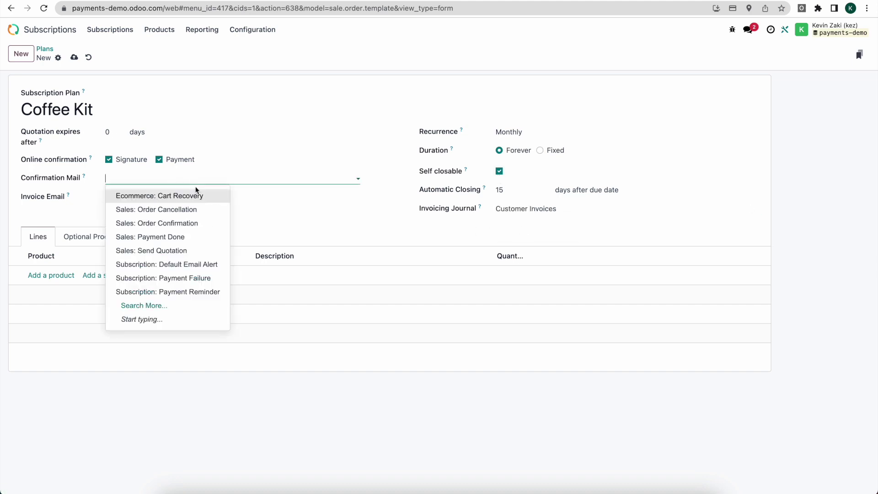
pyautogui.click(208, 223)
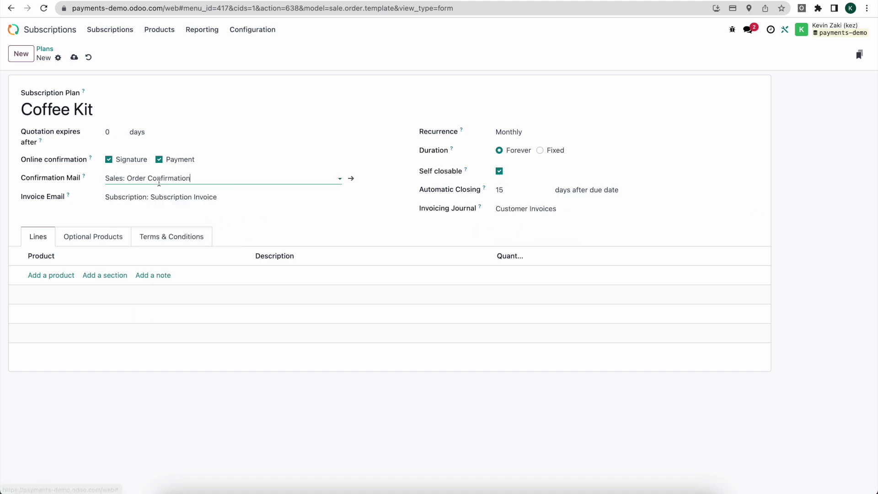
# - Add a Coffee Kit product line to the plan and save it
pyautogui.click(50, 275)
pyautogui.write(',it')
pyautogui.press('BackSpace')
pyautogui.press('BackSpace')
pyautogui.press('BackSpace')
pyautogui.write('kit')
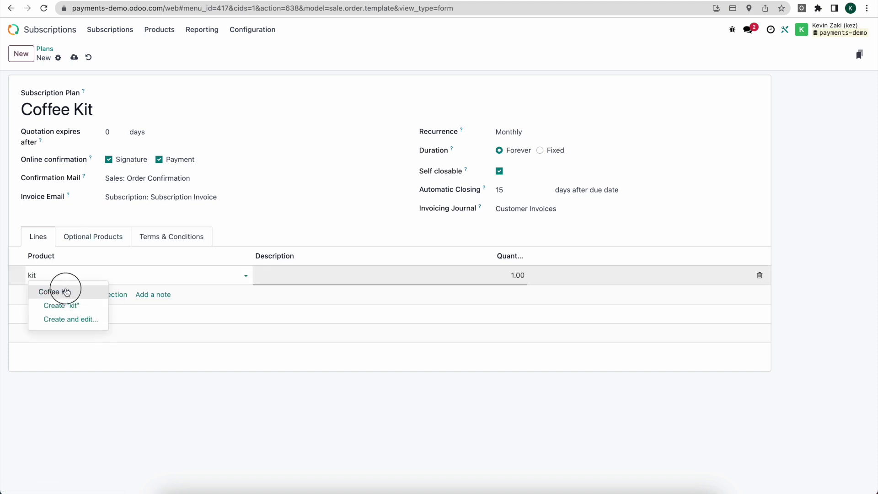
pyautogui.click(64, 288)
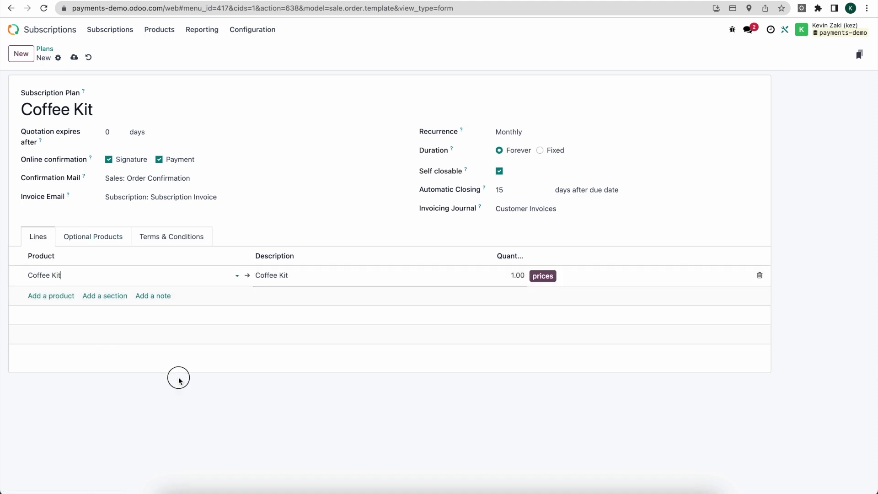
pyautogui.click(74, 57)
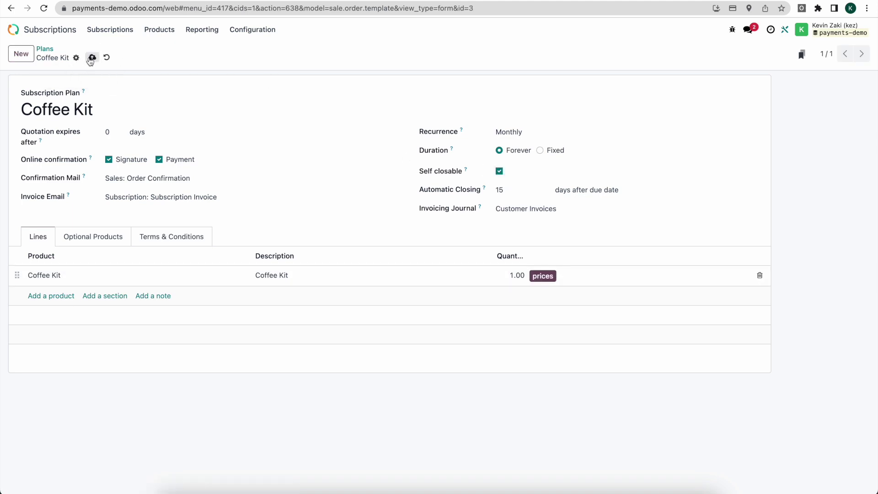
pyautogui.click(91, 58)
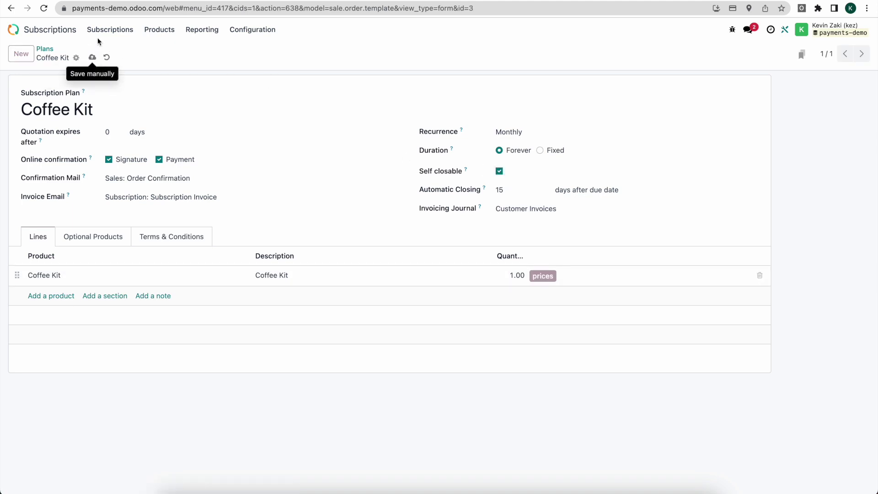
# - Add one Coffee Kit to the cart from the website shop and review the cart
pyautogui.click(17, 30)
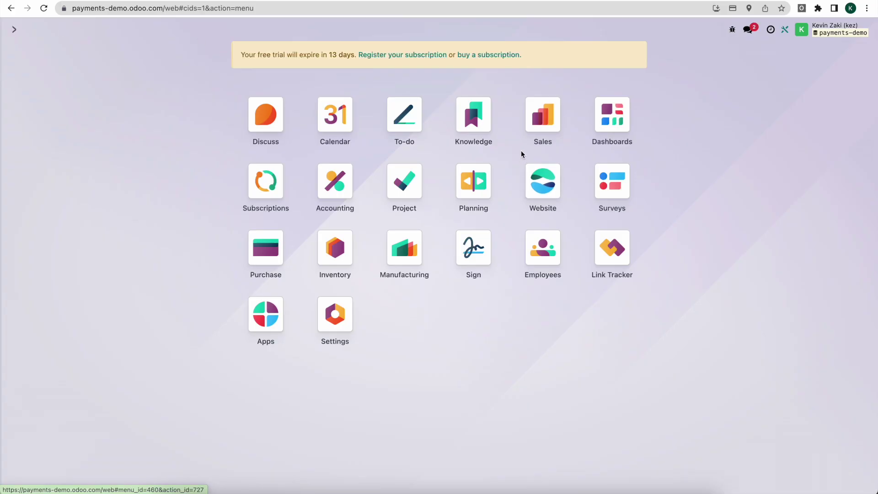
pyautogui.click(542, 178)
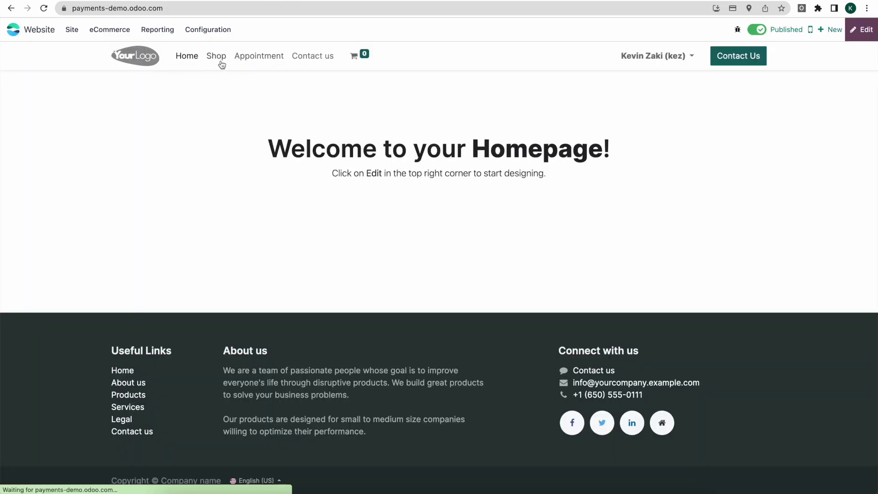
pyautogui.click(222, 64)
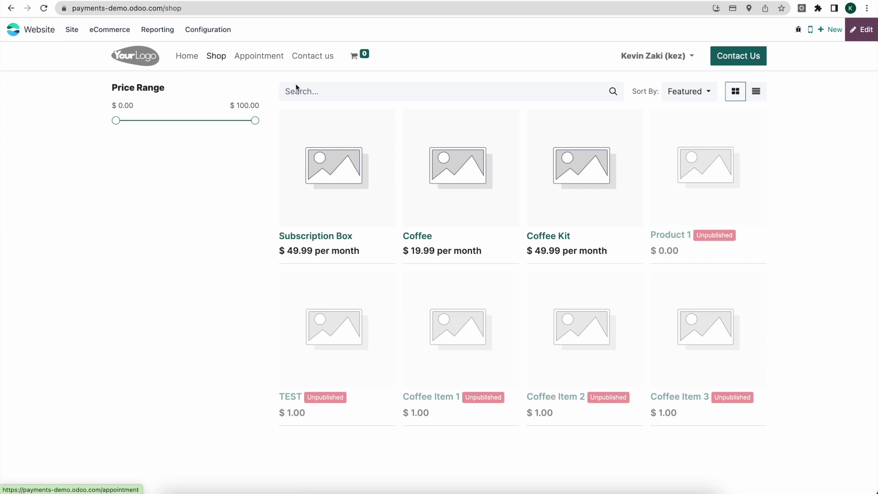
pyautogui.click(569, 181)
pyautogui.click(570, 182)
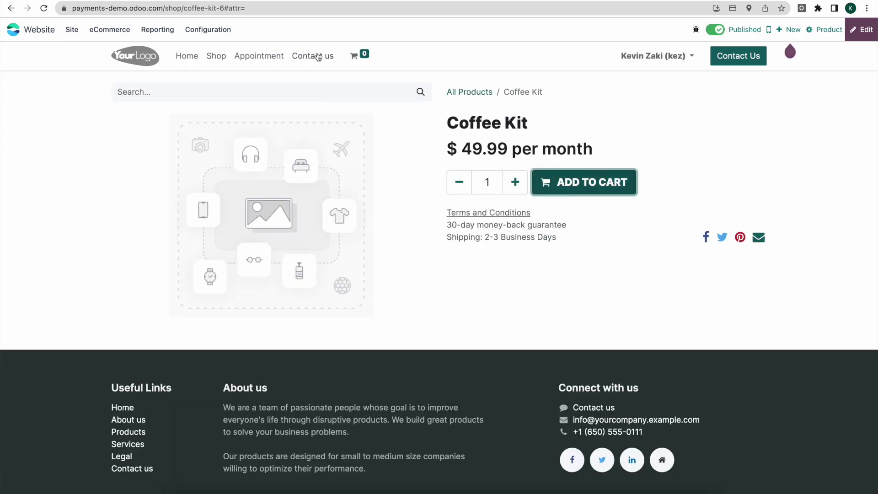
pyautogui.moveTo(355, 62)
pyautogui.click(363, 212)
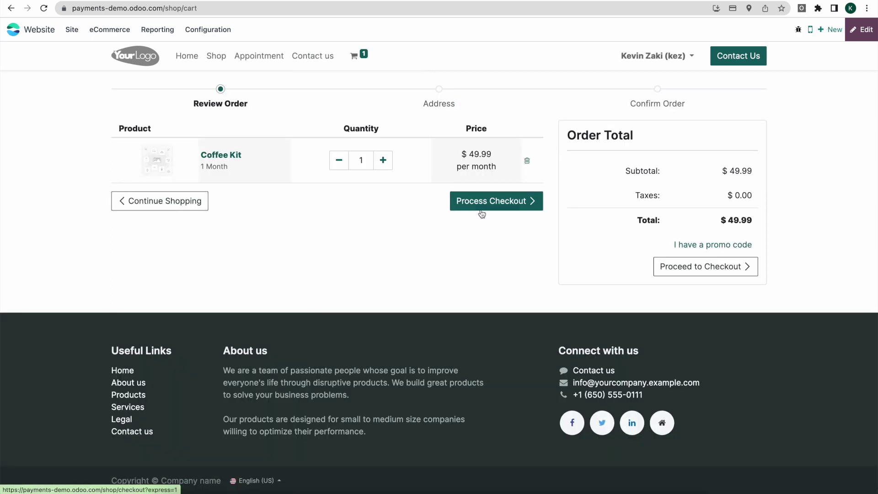
# - Check out and pay for order S00013 with the saved test card
pyautogui.click(481, 206)
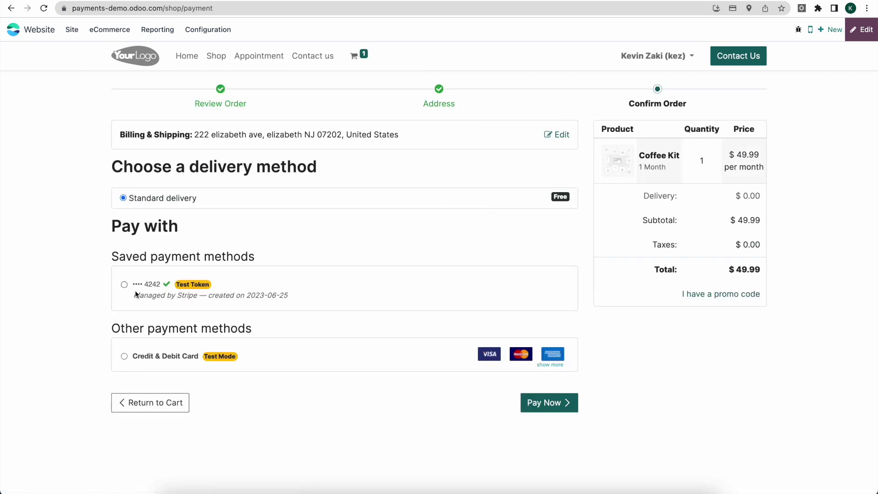
pyautogui.click(124, 285)
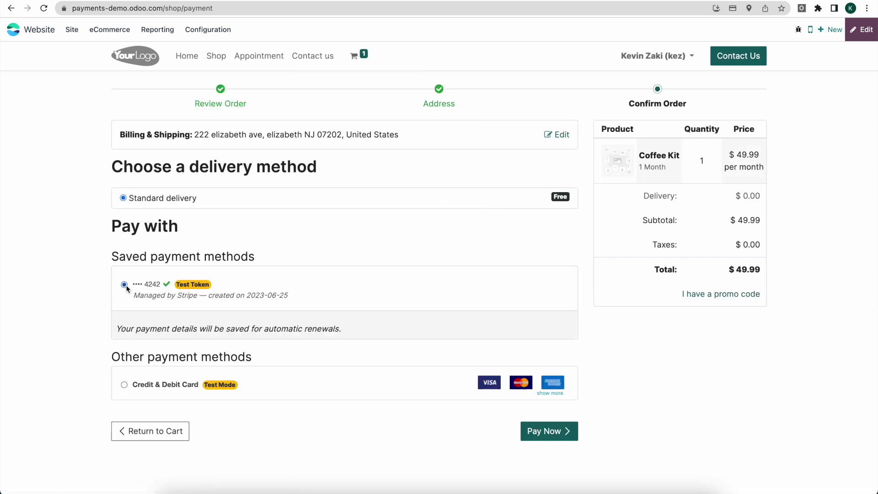
pyautogui.click(539, 430)
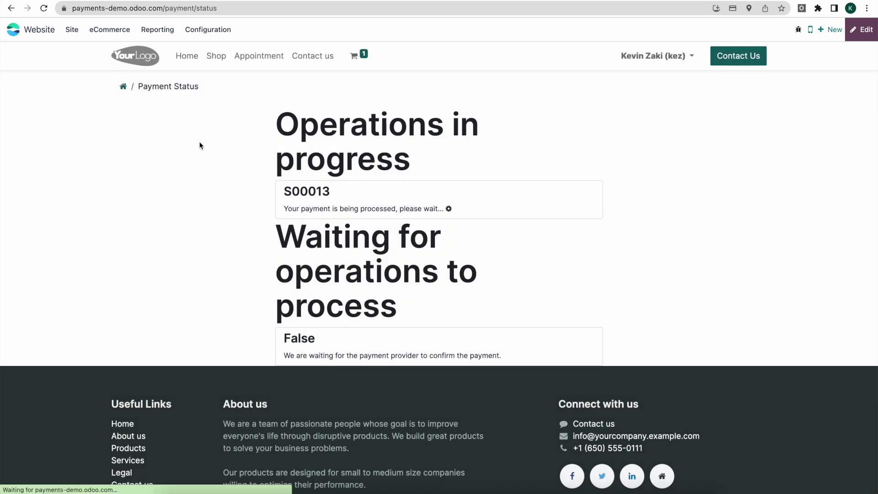
pyautogui.click(12, 30)
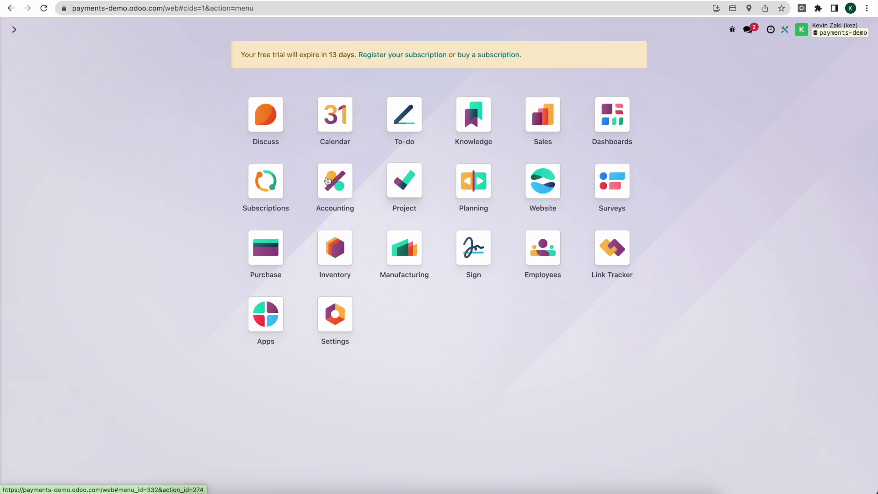
# - Open order S00013 and validate delivery WH/OUT/00009 with both kit items' quantities done
pyautogui.click(557, 129)
pyautogui.press('BackSpace')
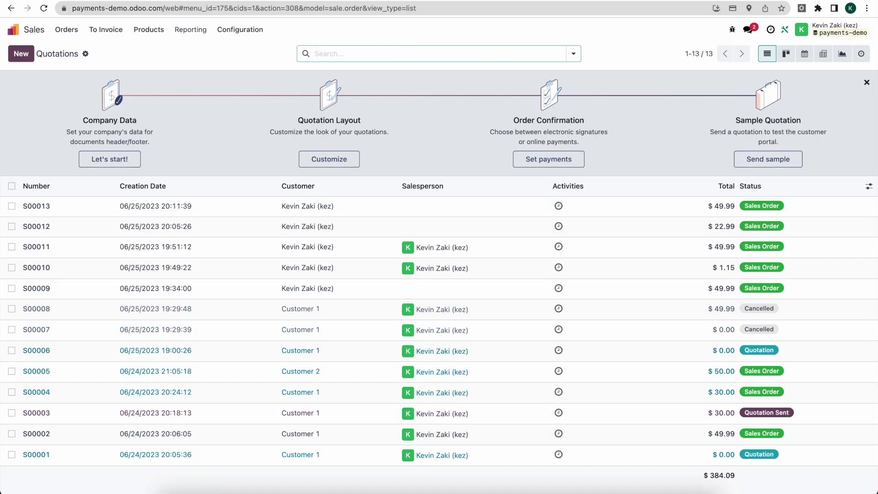
pyautogui.click(202, 213)
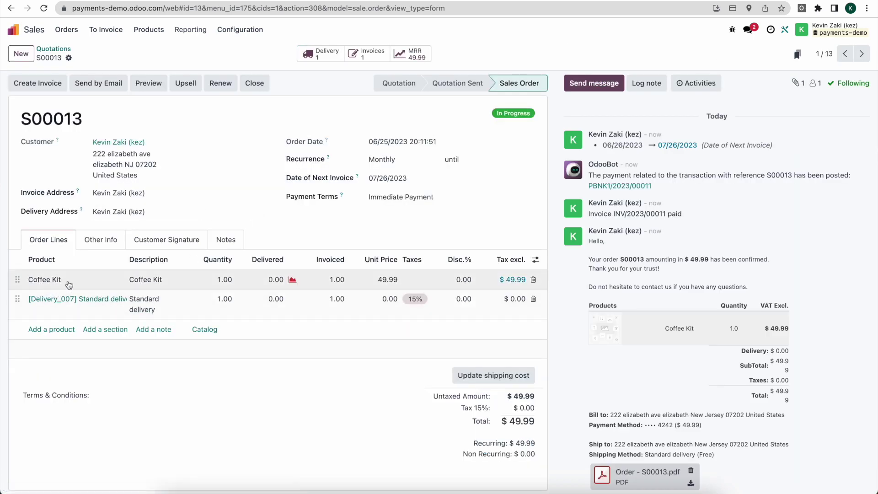
pyautogui.click(317, 53)
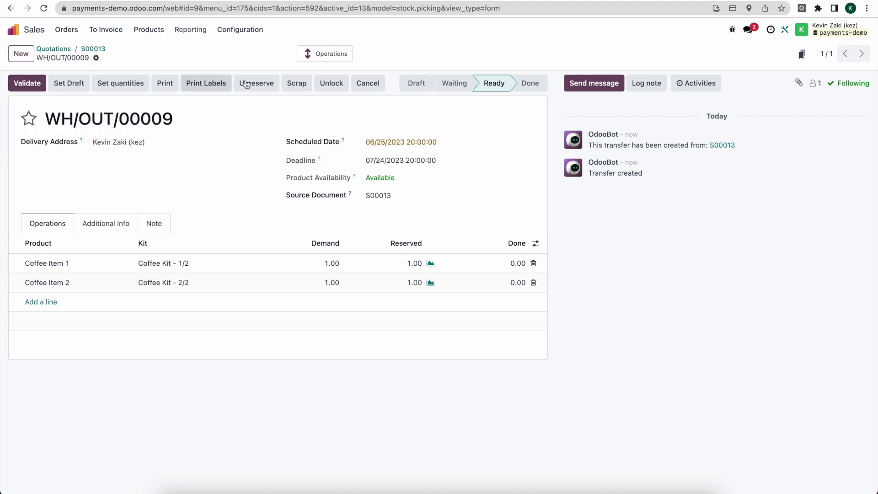
pyautogui.click(132, 83)
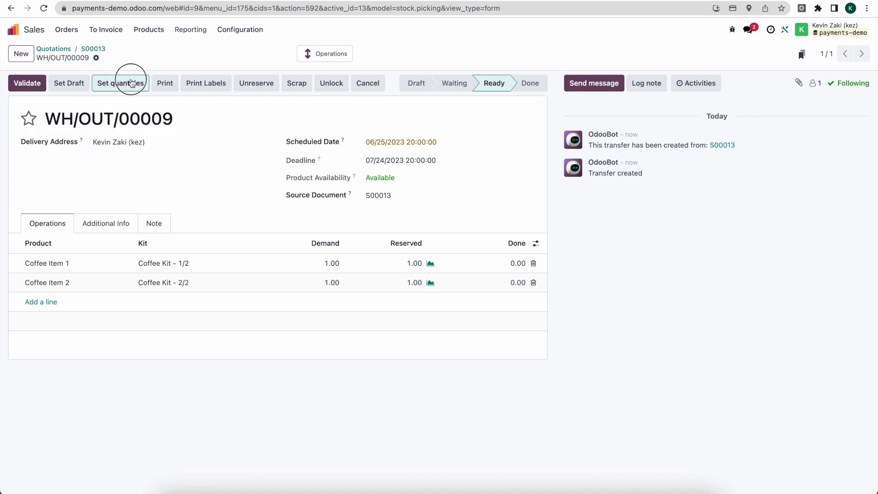
pyautogui.click(27, 84)
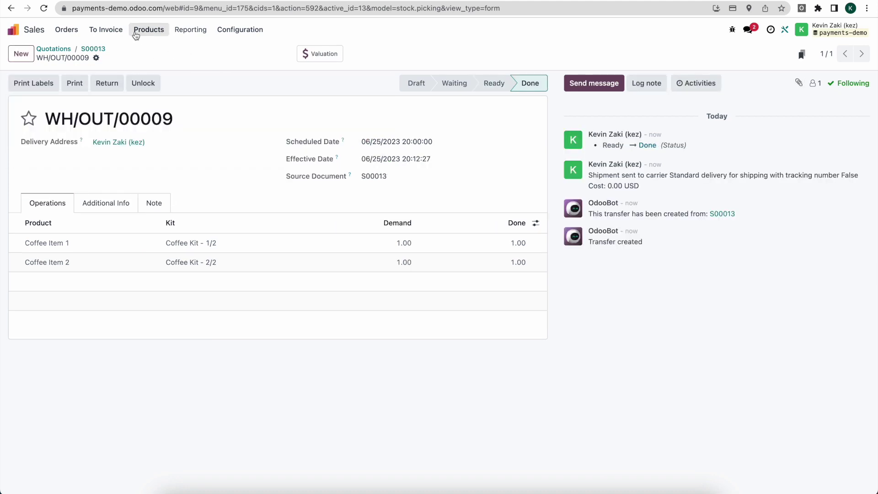
pyautogui.click(89, 51)
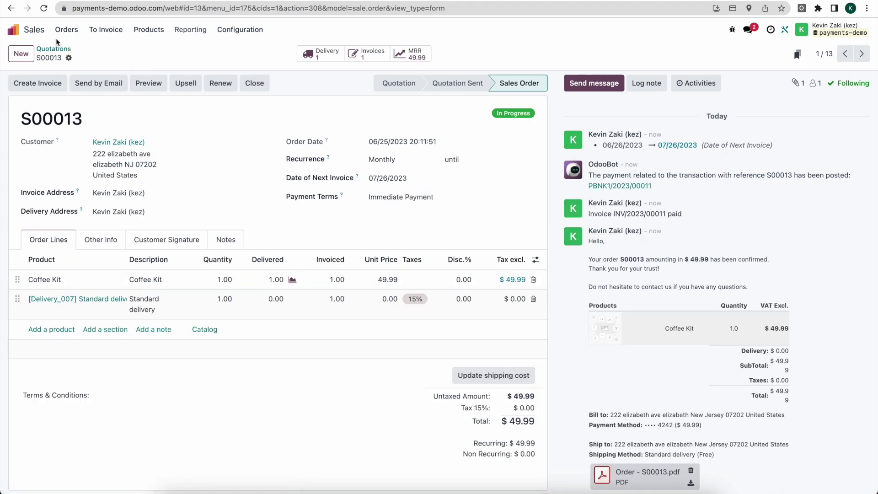
# - Open the Coffee Kit bill of materials in Manufacturing
pyautogui.click(13, 30)
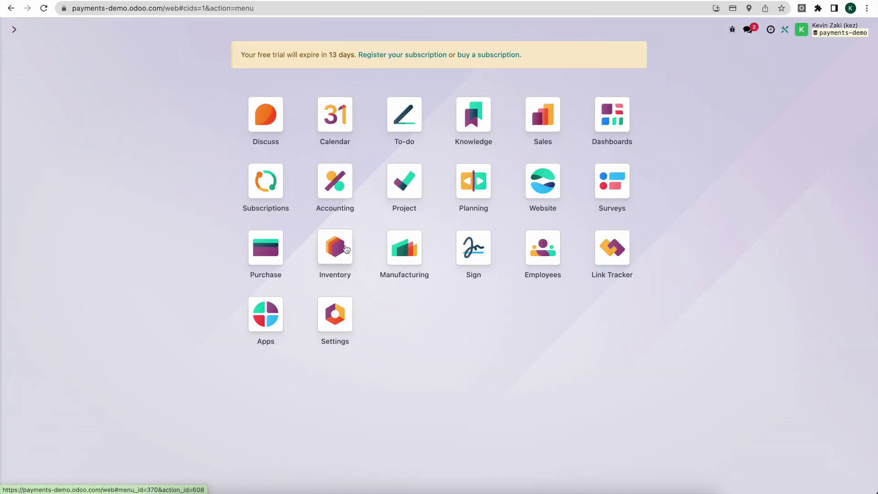
pyautogui.click(404, 248)
pyautogui.click(193, 29)
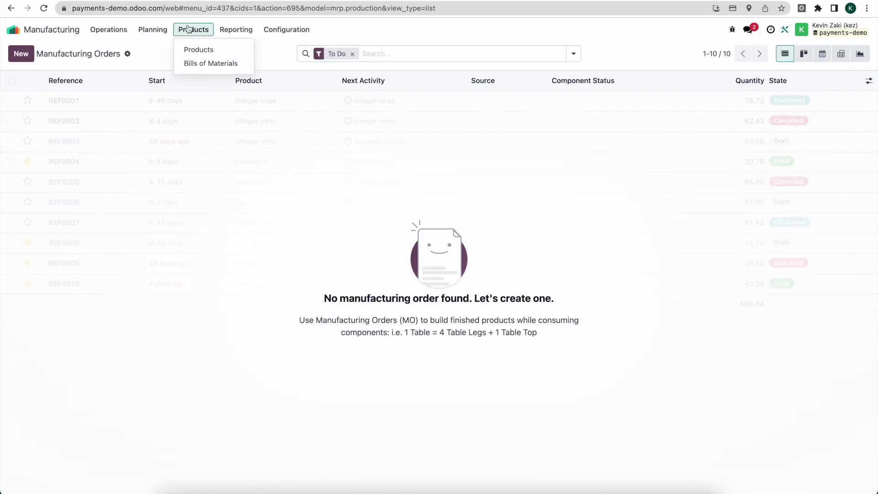
pyautogui.click(193, 63)
pyautogui.click(157, 105)
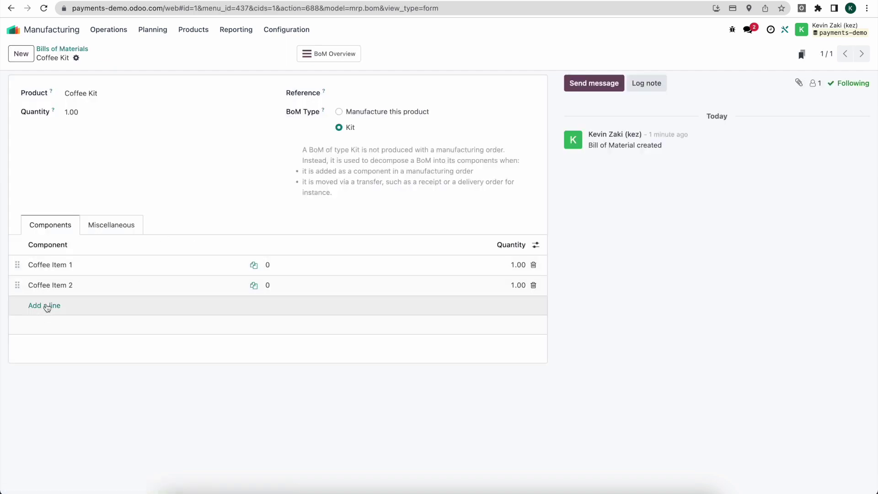
# - Add Coffee Item 3, remove Coffee Item 2, save the BoM, and return home
pyautogui.click(49, 304)
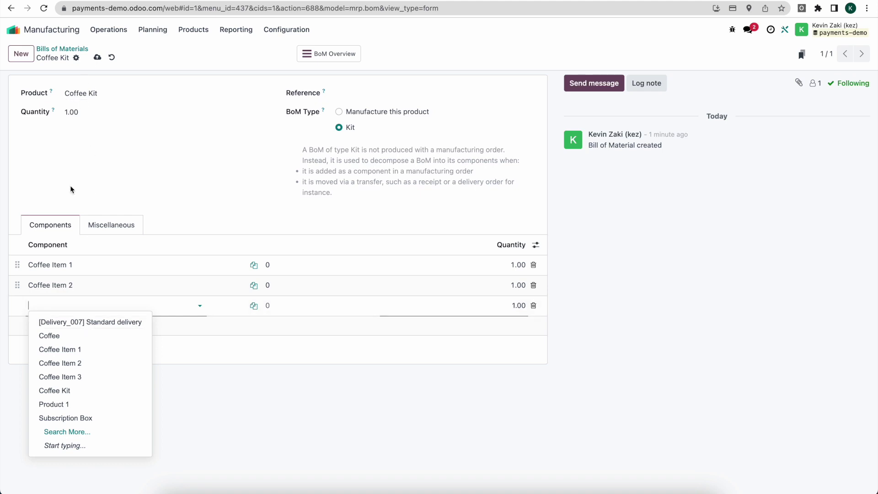
pyautogui.click(109, 376)
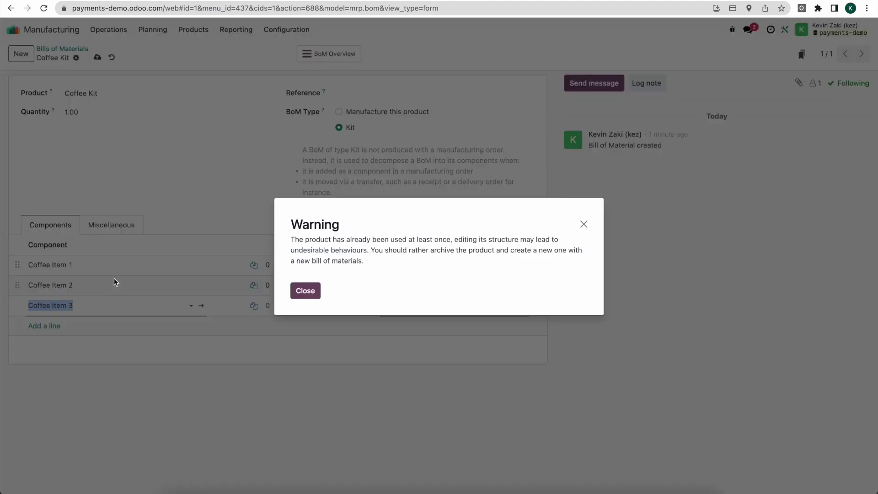
pyautogui.click(307, 292)
pyautogui.click(531, 285)
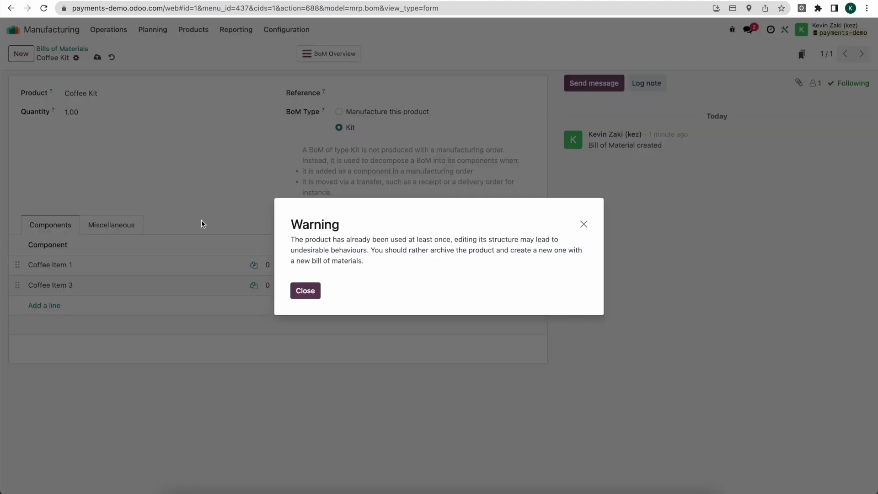
pyautogui.click(304, 290)
pyautogui.click(97, 57)
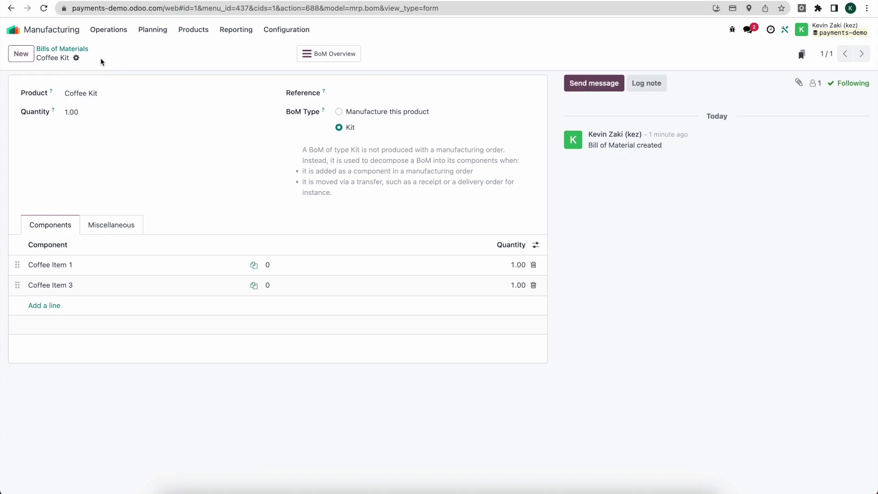
pyautogui.click(12, 30)
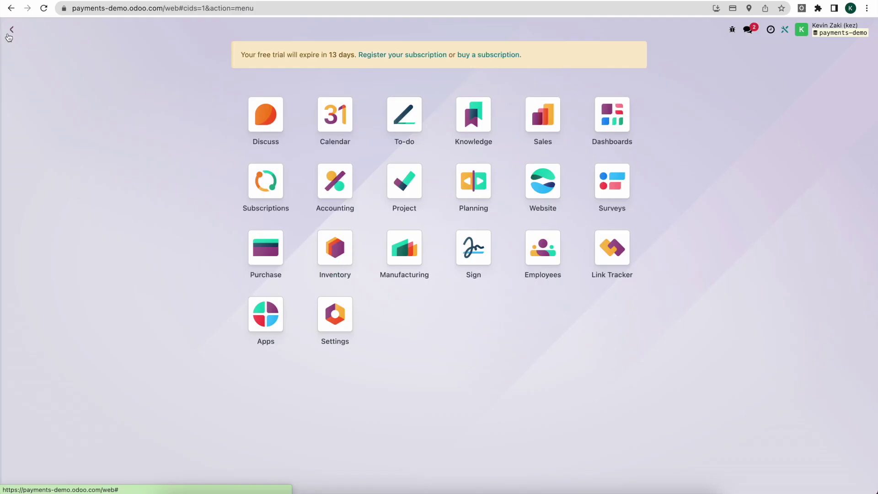
# - Create and confirm a new draft invoice for sales order S00013
pyautogui.click(549, 132)
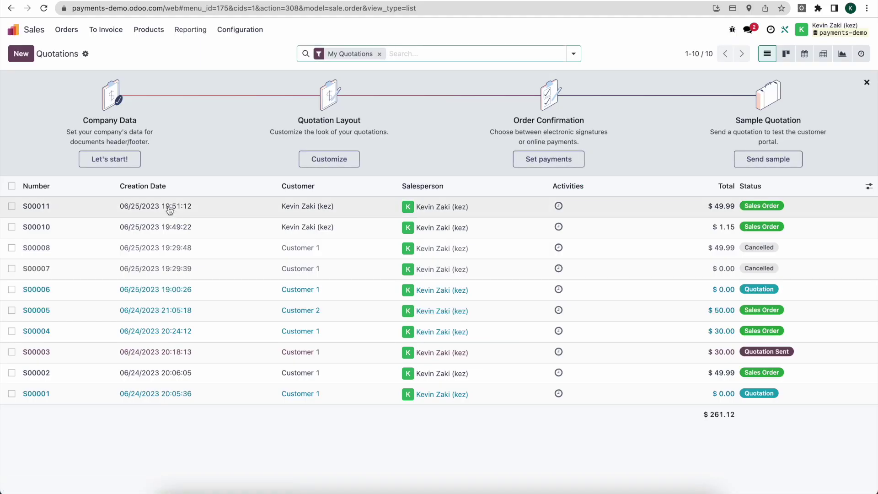
pyautogui.click(169, 210)
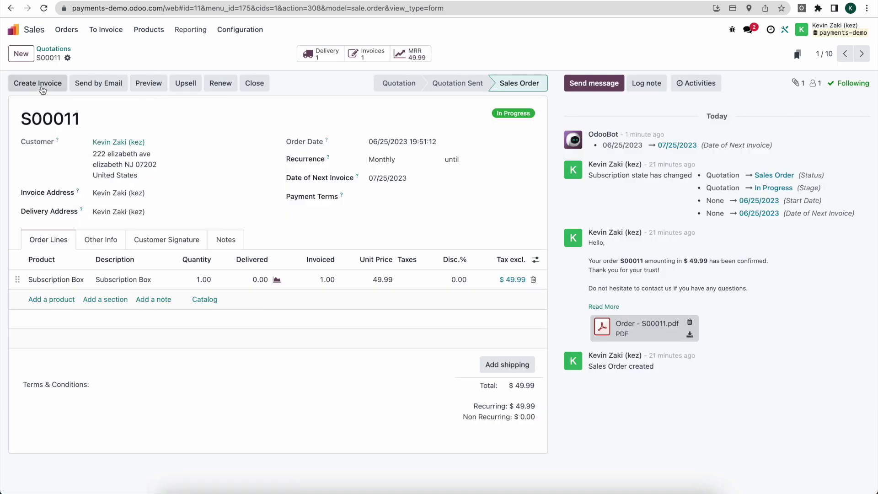
pyautogui.click(66, 30)
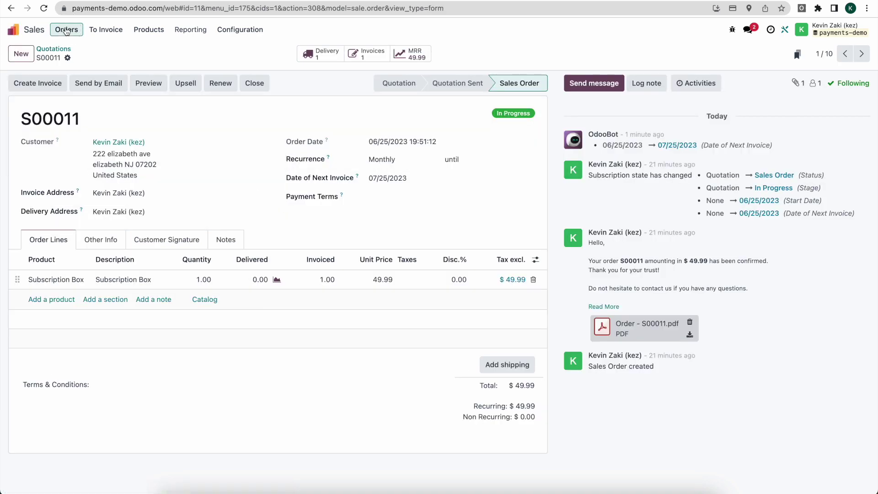
pyautogui.click(69, 47)
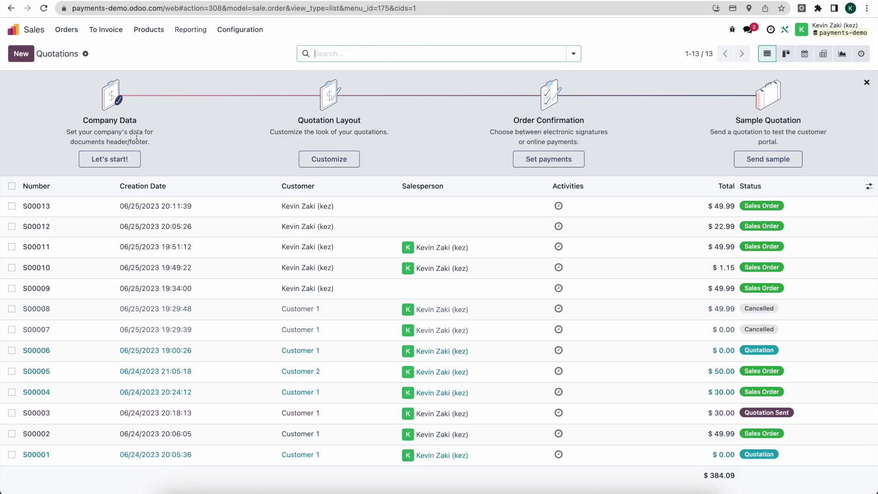
pyautogui.click(198, 214)
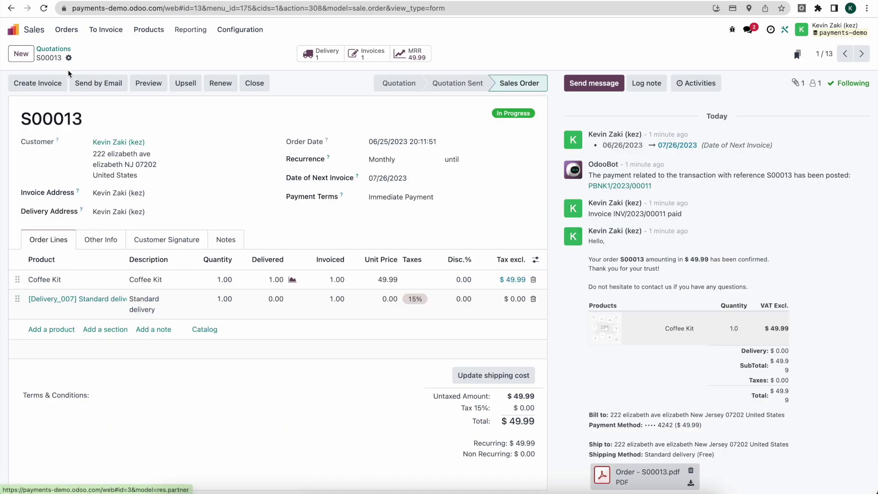
pyautogui.click(55, 85)
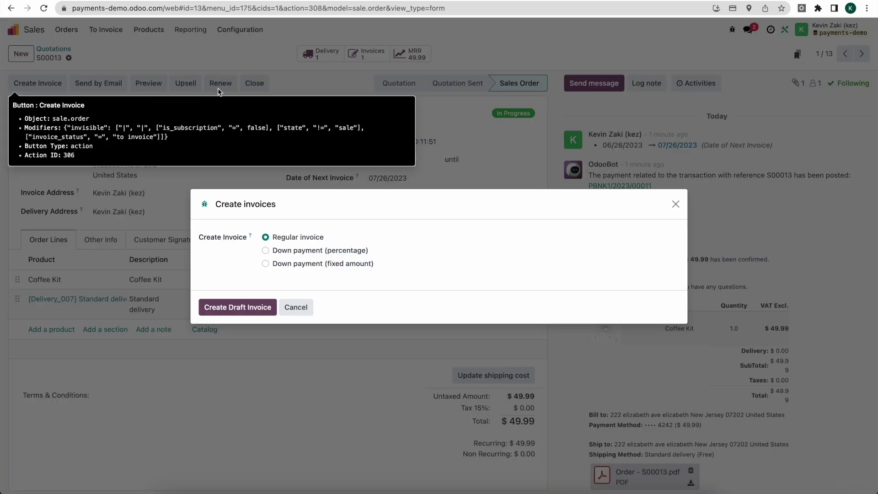
pyautogui.click(243, 308)
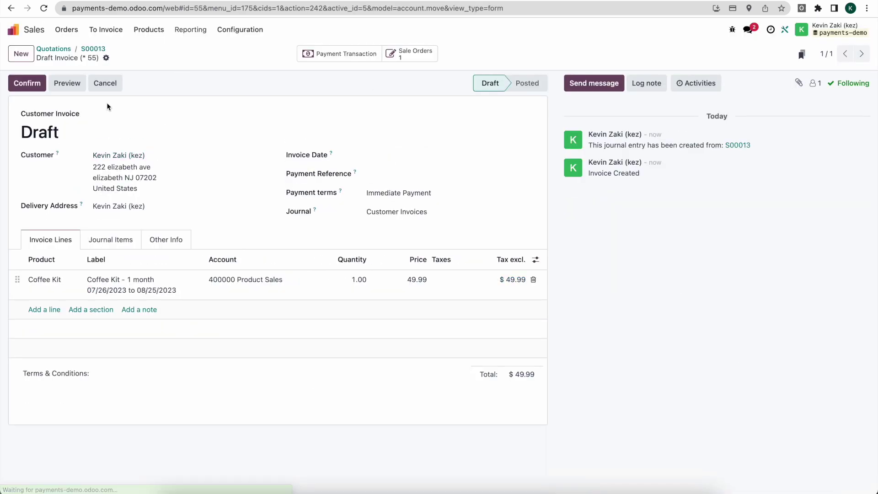
pyautogui.click(27, 83)
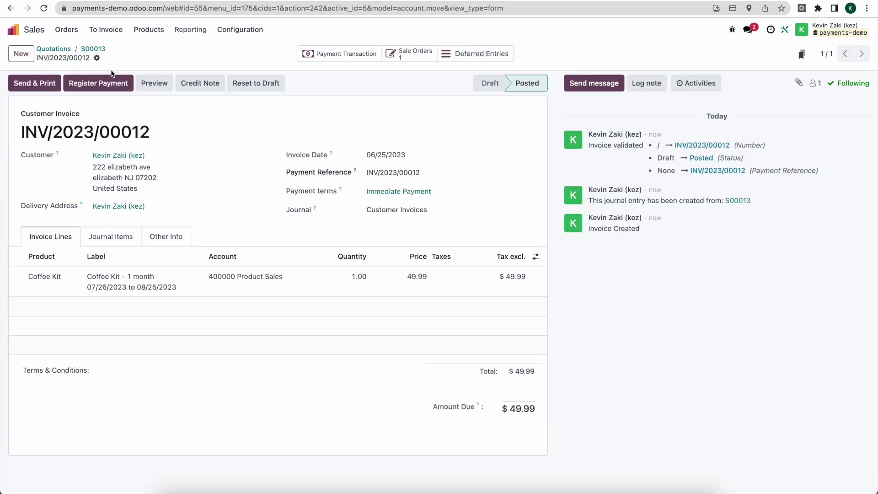
# - Pay invoice INV/2023/00012 in full via Stripe and go back to S00013
pyautogui.click(106, 83)
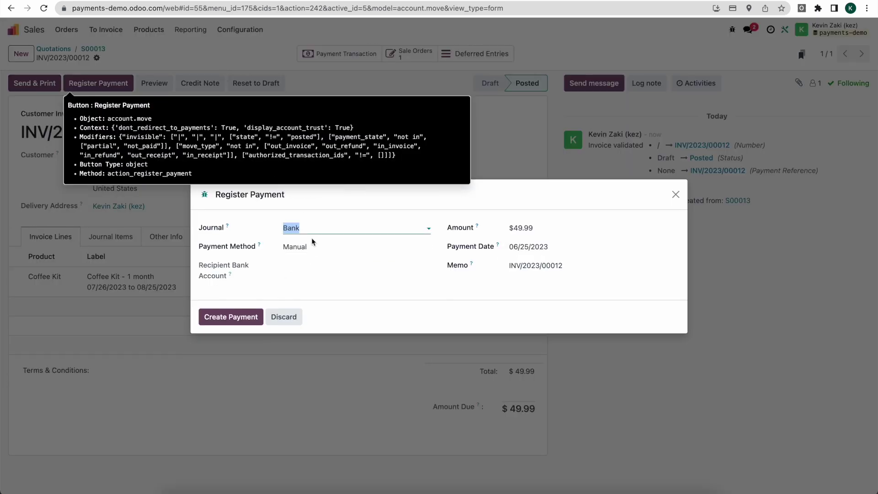
pyautogui.click(309, 246)
pyautogui.click(304, 276)
pyautogui.click(233, 317)
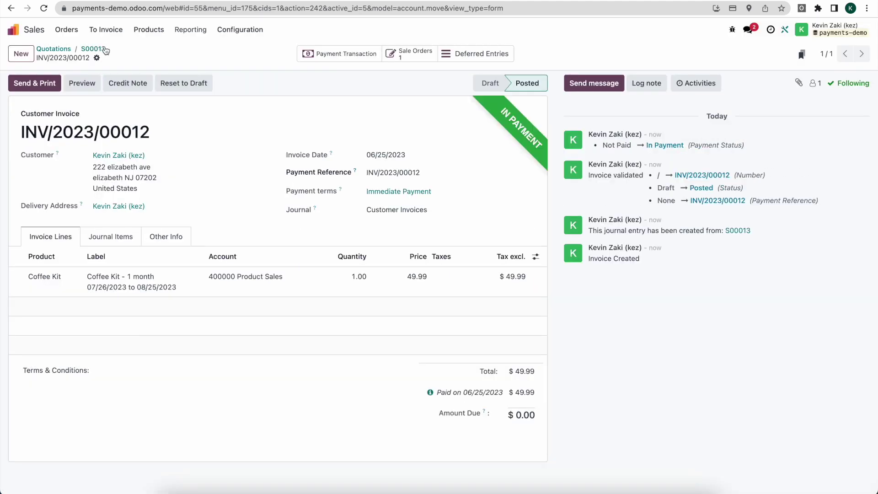
pyautogui.click(99, 50)
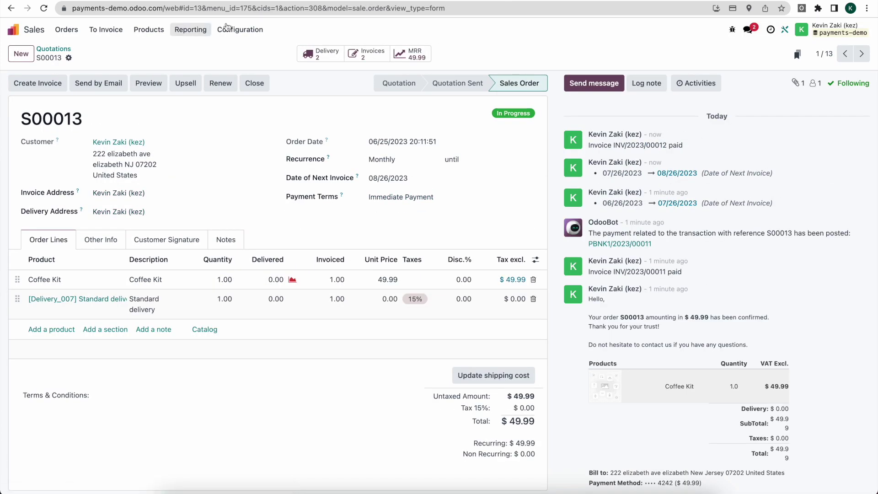
# - Review delivery WH/OUT/00010's Coffee Item 1 and Coffee Item 3 lines, then return home
pyautogui.click(316, 55)
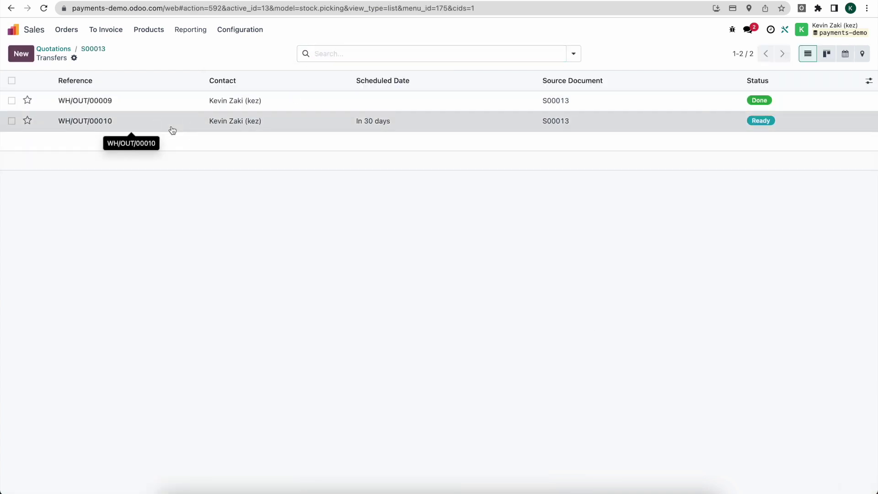
pyautogui.click(172, 124)
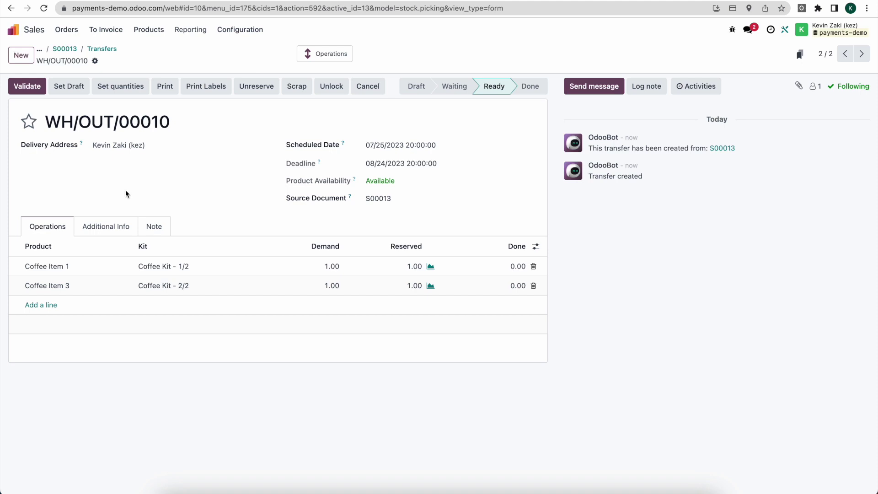
pyautogui.click(64, 49)
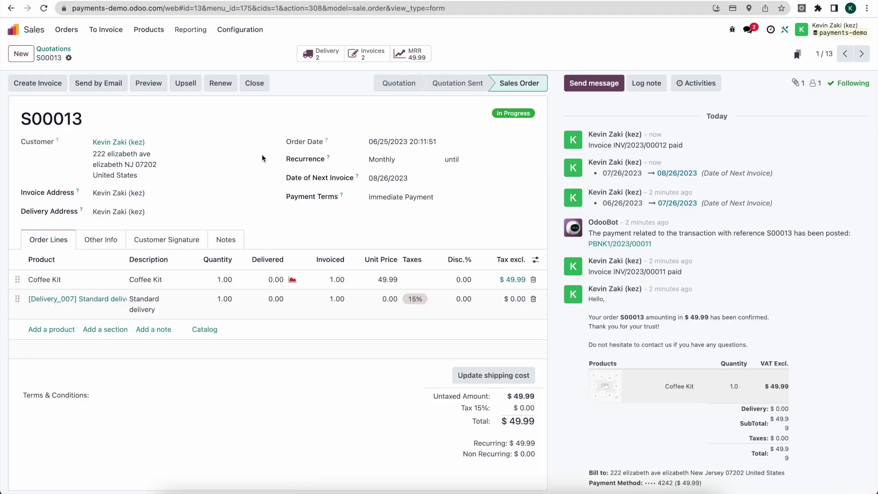
pyautogui.click(12, 31)
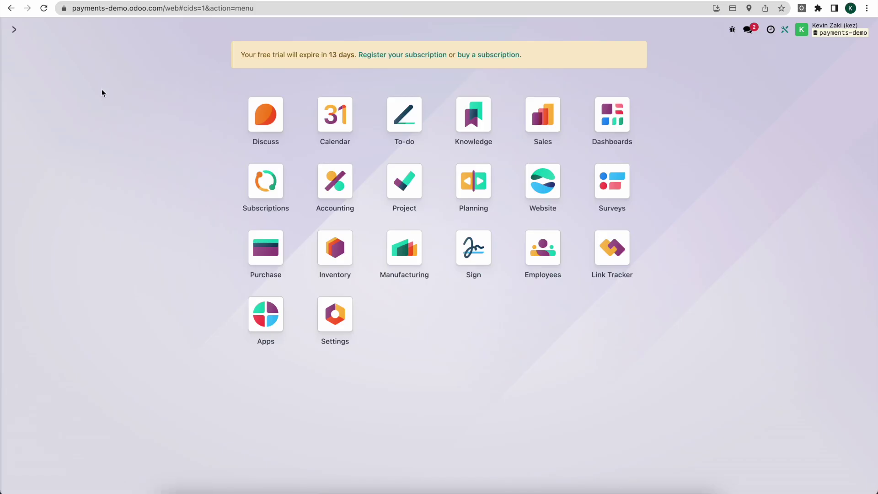